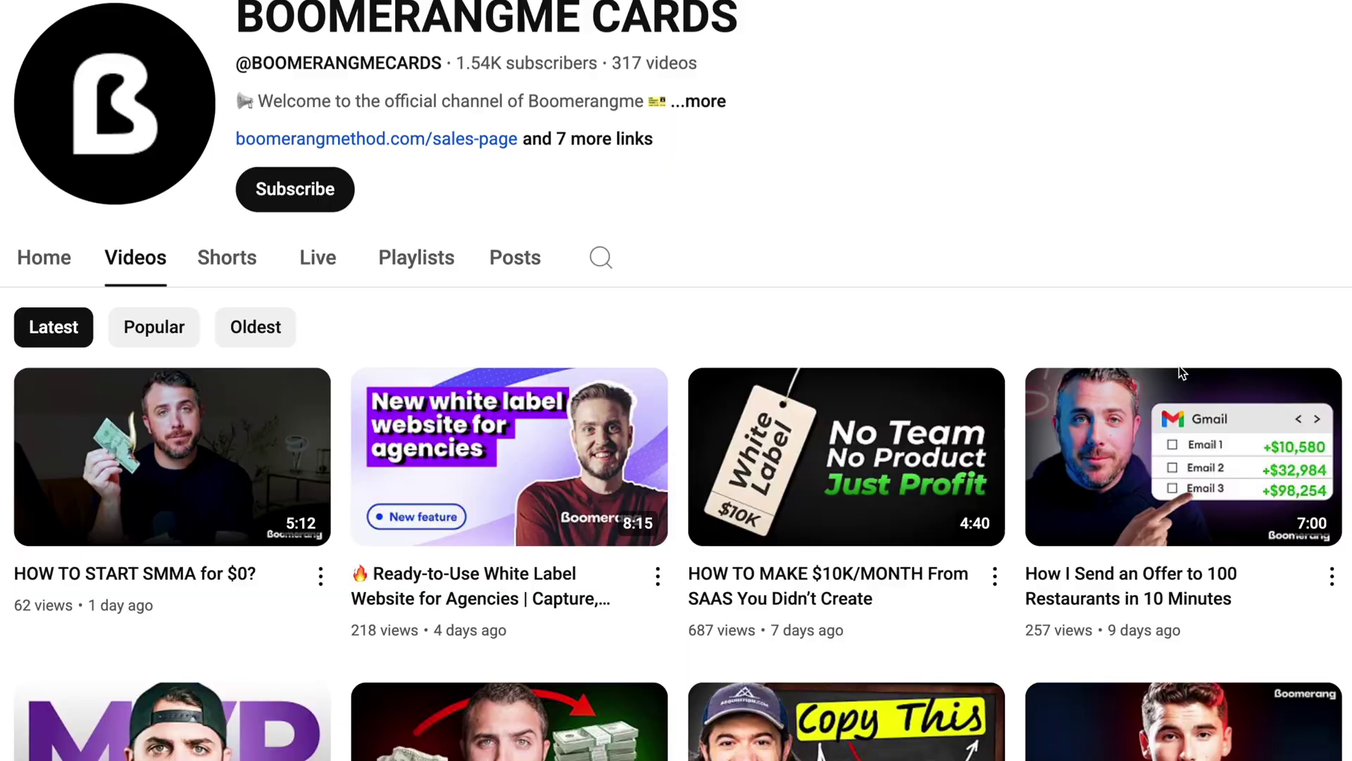
Open the Plans page and review the Start, Grow and Business plan rates
{"action": "scroll", "coordinate": [1179, 366], "scroll_direction": "down", "scroll_amount": 1}
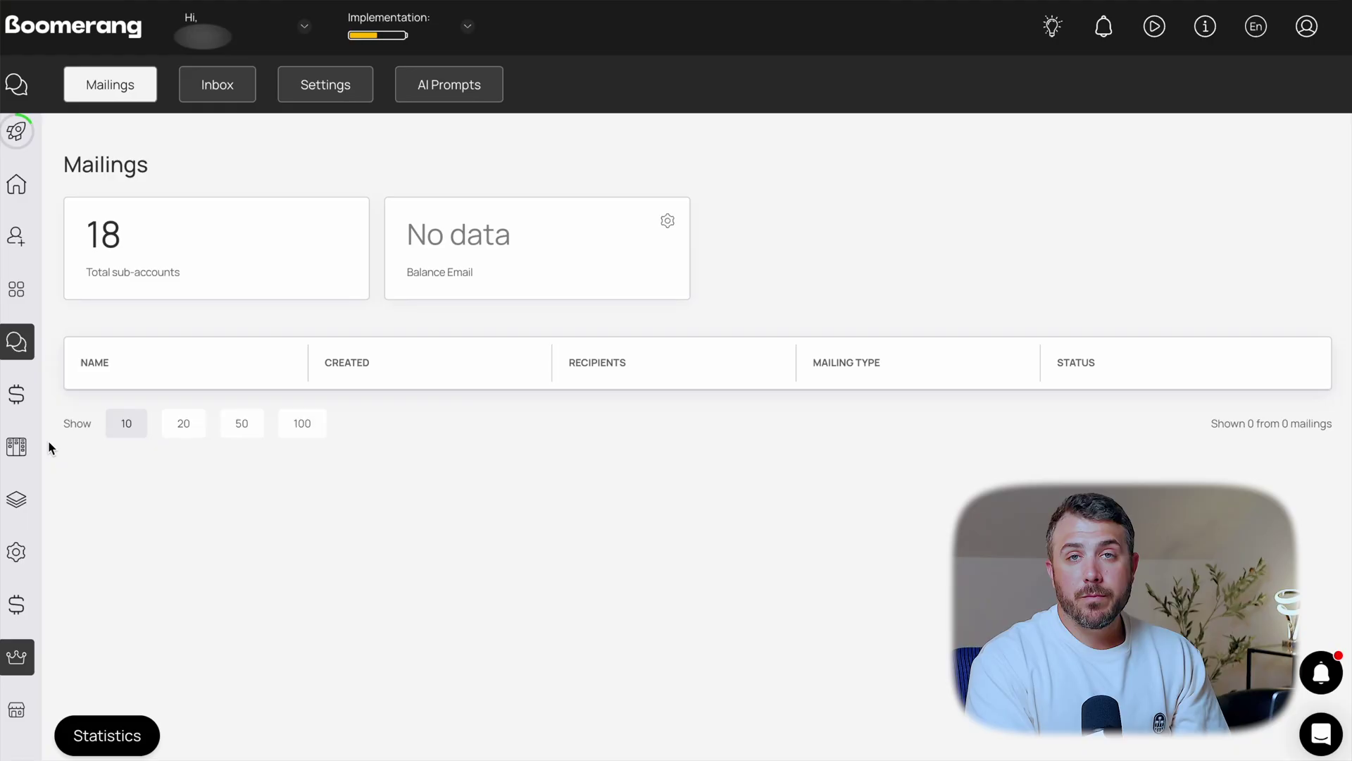
{"action": "left_click", "coordinate": [24, 450]}
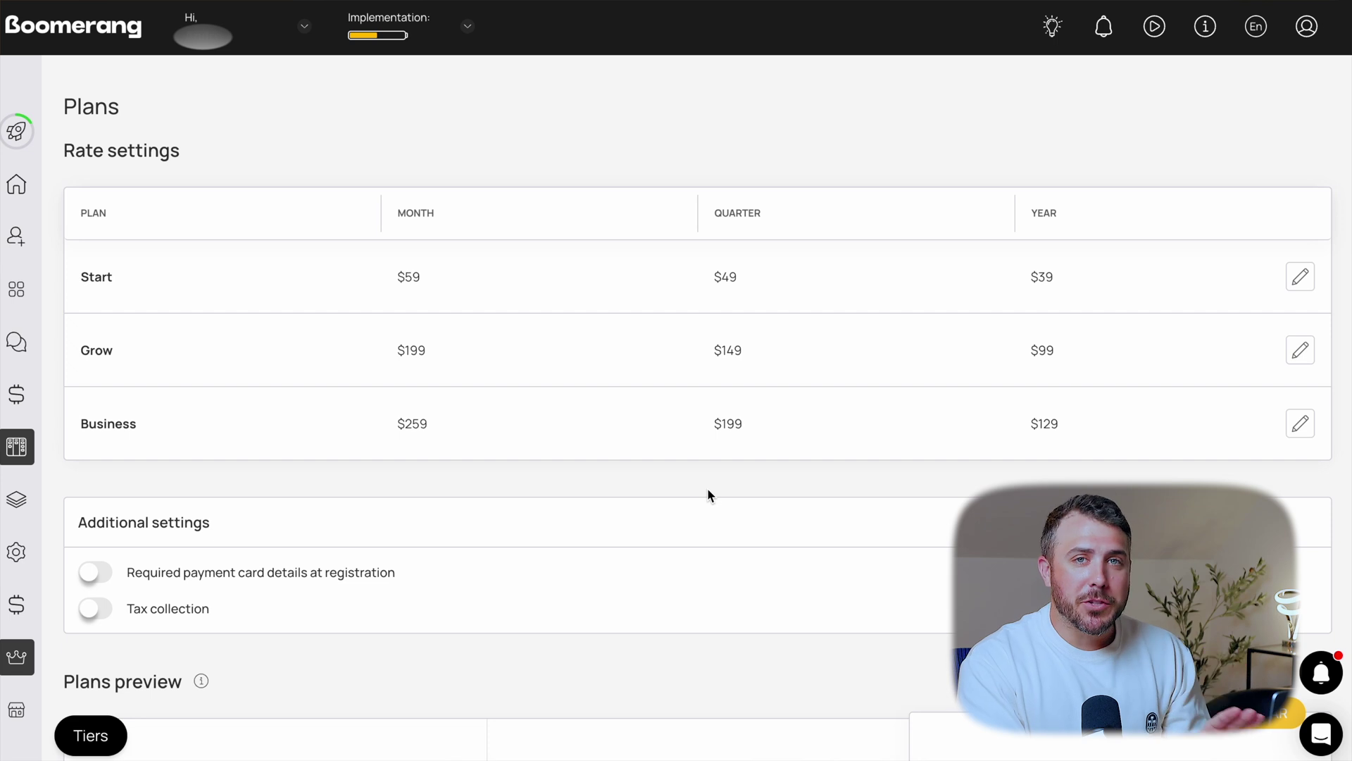
{"action": "scroll", "coordinate": [707, 488], "scroll_direction": "down", "scroll_amount": 1}
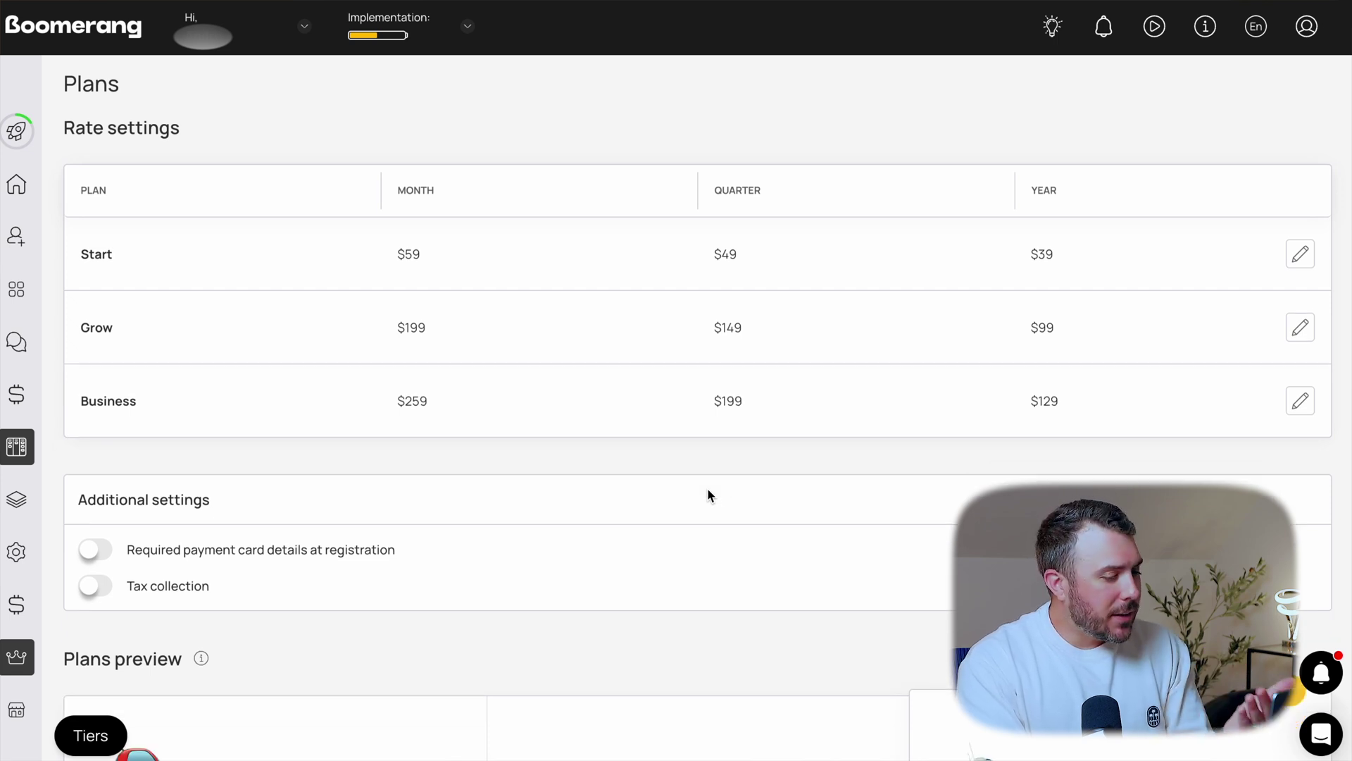
{"action": "scroll", "coordinate": [707, 495], "scroll_direction": "down", "scroll_amount": 8}
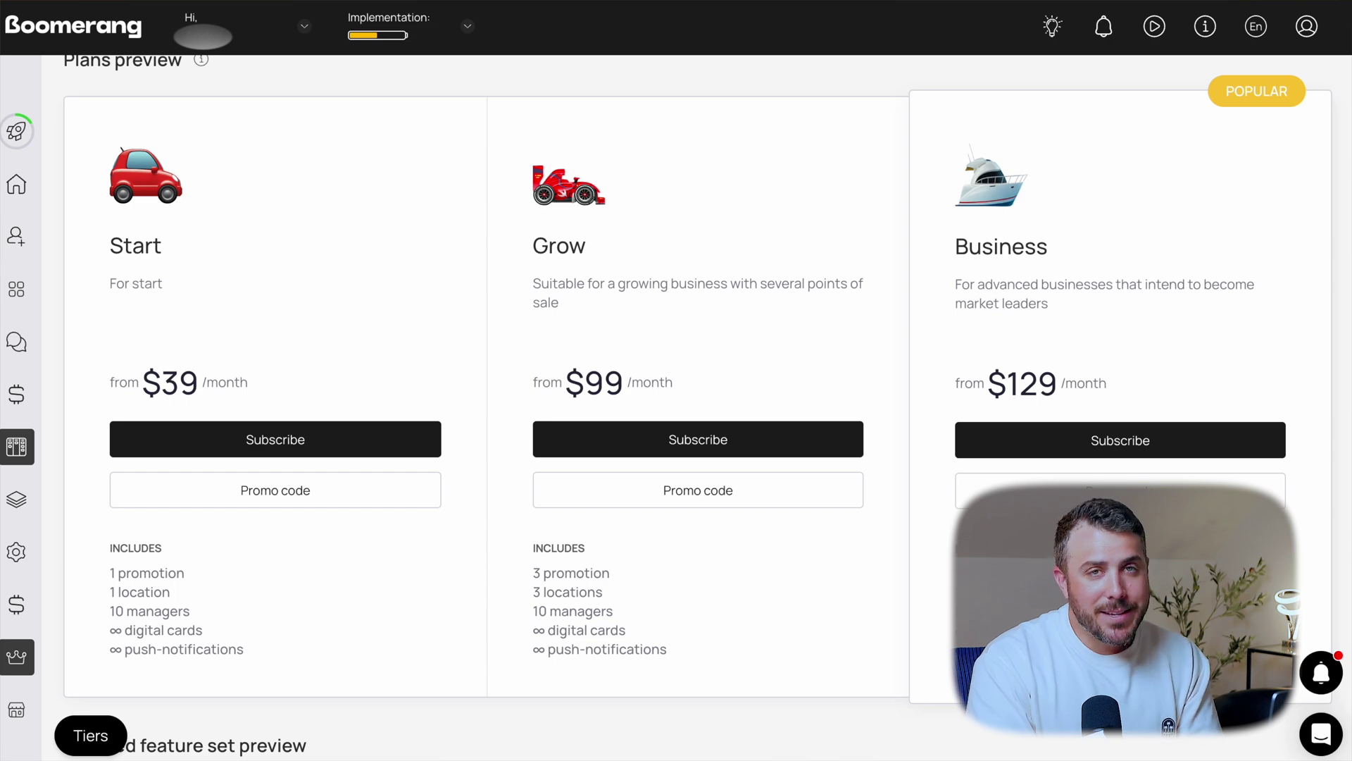
{"action": "scroll", "coordinate": [1248, 468], "scroll_direction": "up", "scroll_amount": 10}
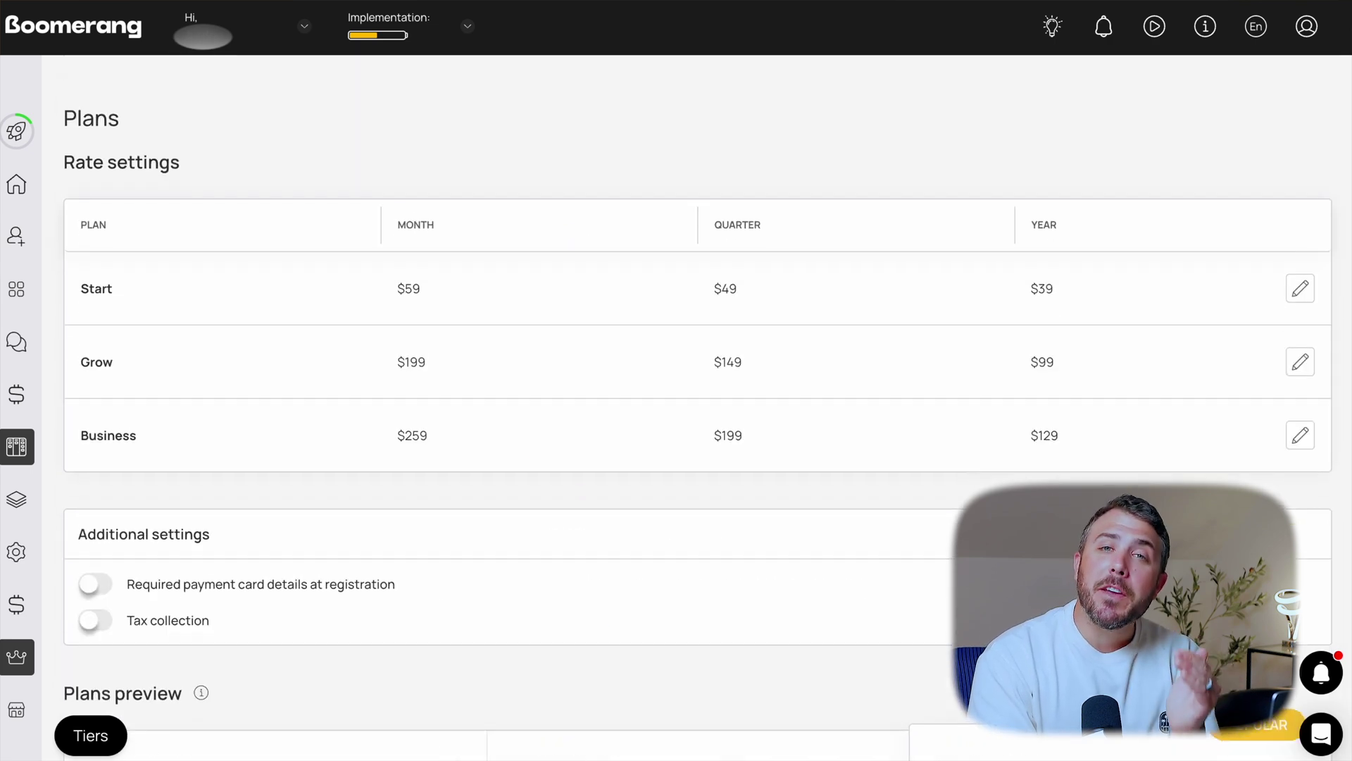
Open the Start plan for editing and change its per-year monthly cost to 40
{"action": "left_click", "coordinate": [1300, 277]}
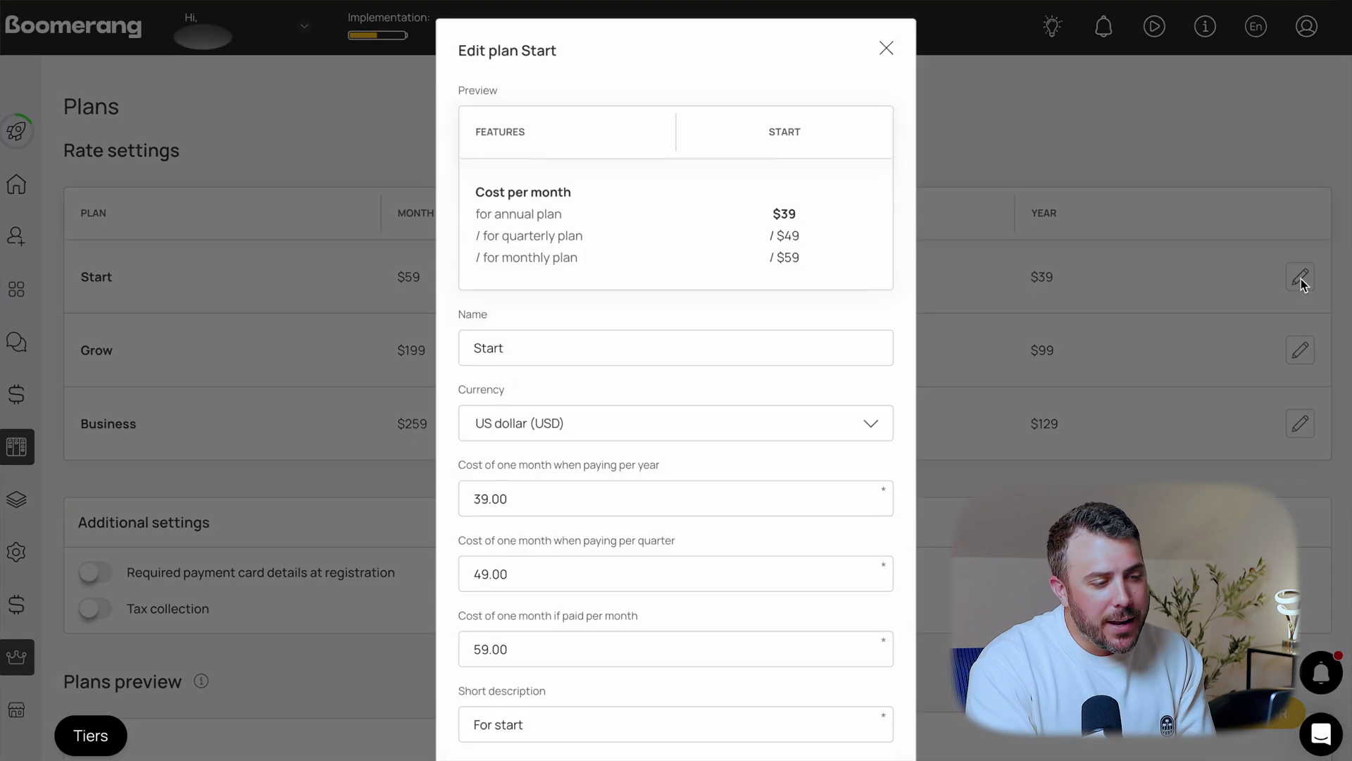
{"action": "left_click", "coordinate": [866, 361]}
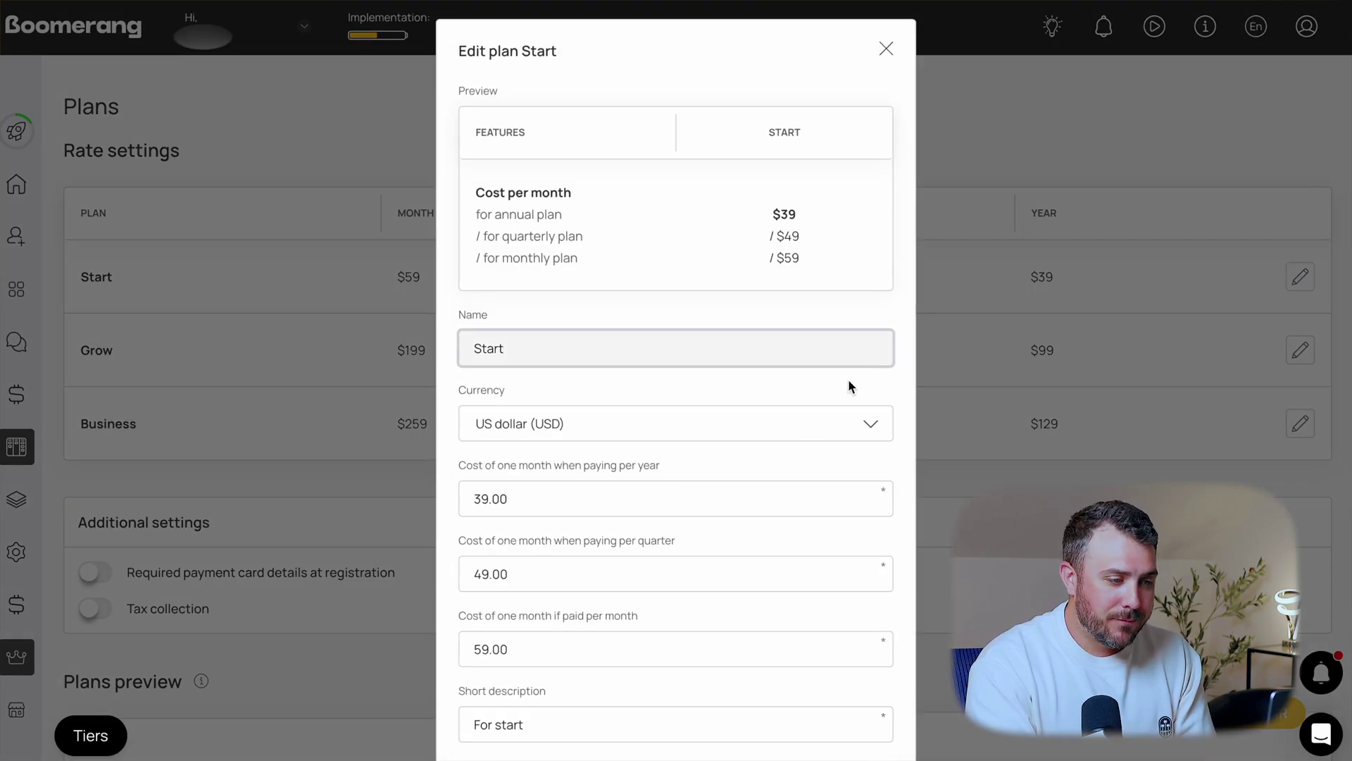
{"action": "left_click", "coordinate": [797, 426]}
{"action": "left_click", "coordinate": [797, 433]}
{"action": "scroll", "coordinate": [797, 432], "scroll_direction": "down", "scroll_amount": 1}
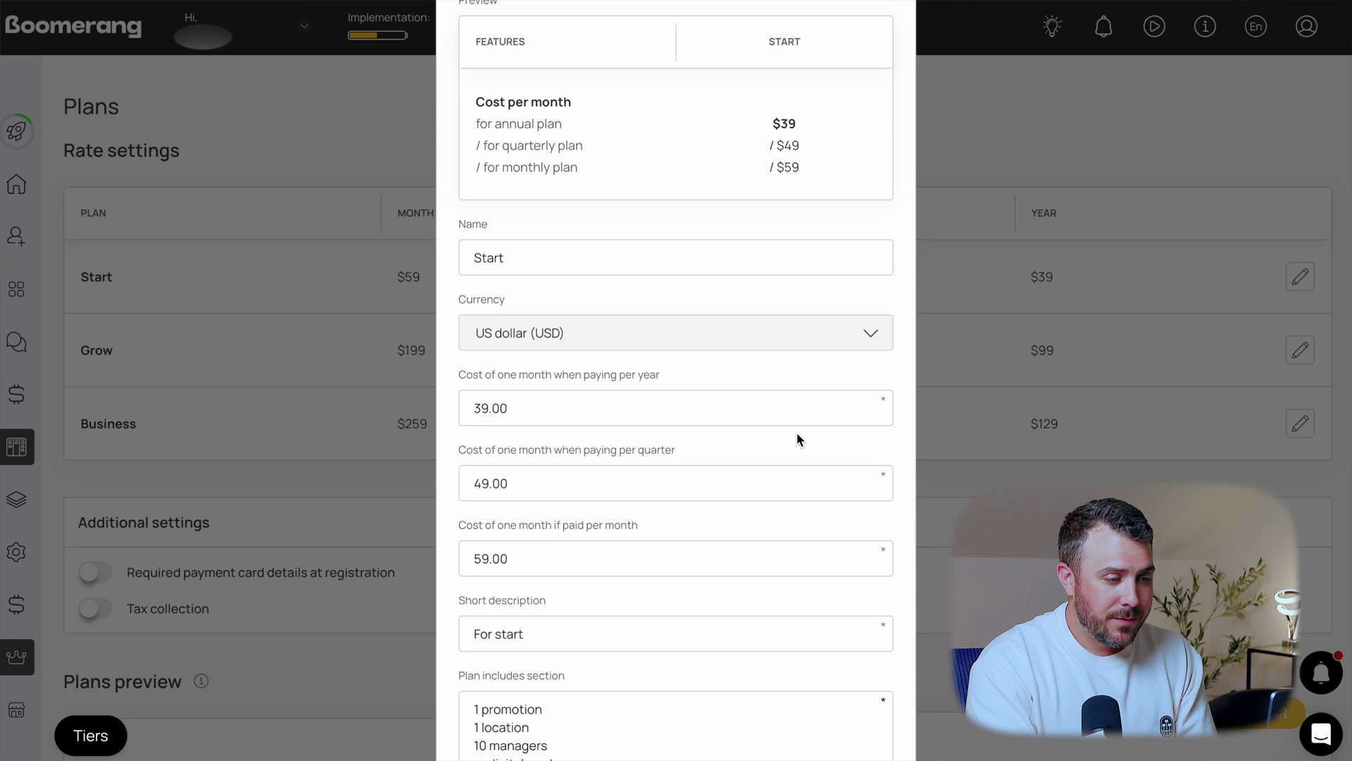
{"action": "left_click", "coordinate": [788, 416]}
{"action": "double_click", "coordinate": [788, 413]}
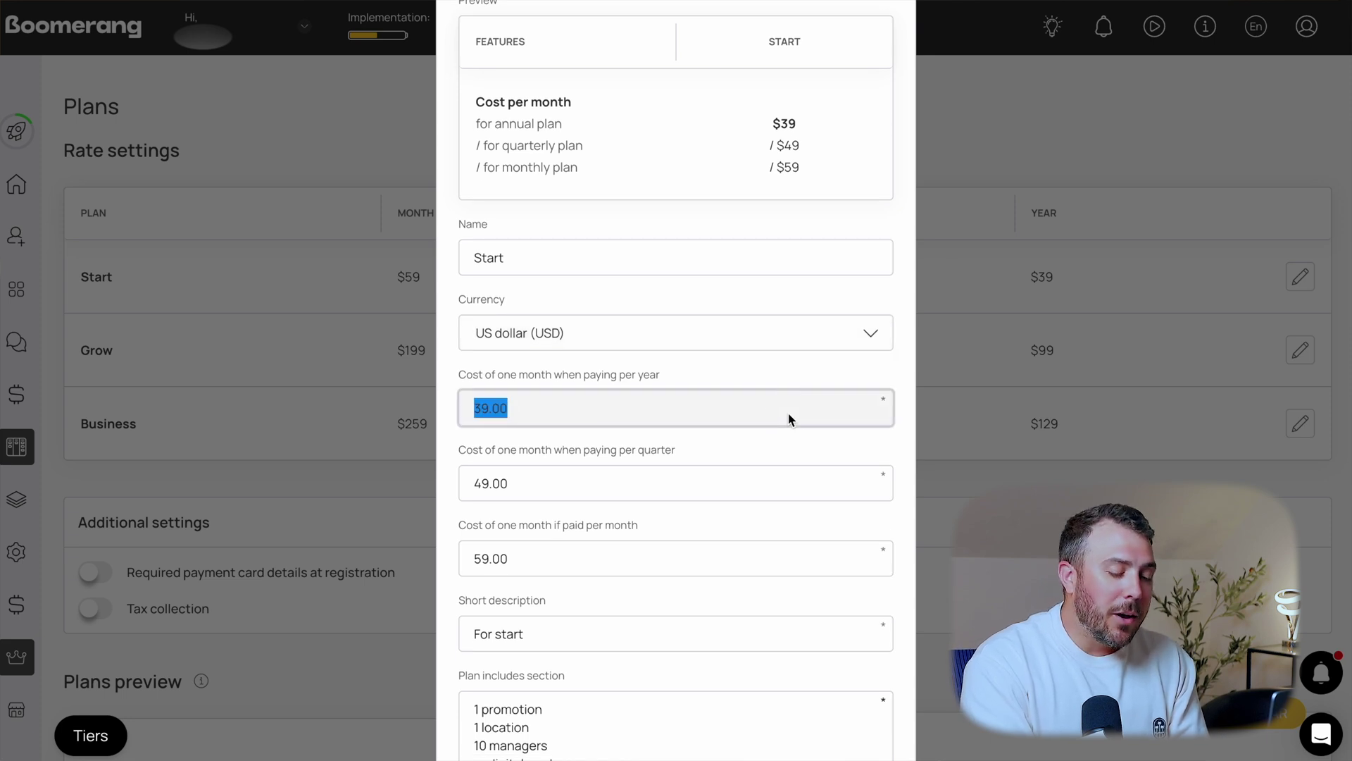
{"action": "type", "text": "40"}
{"action": "scroll", "coordinate": [782, 491], "scroll_direction": "down", "scroll_amount": 2}
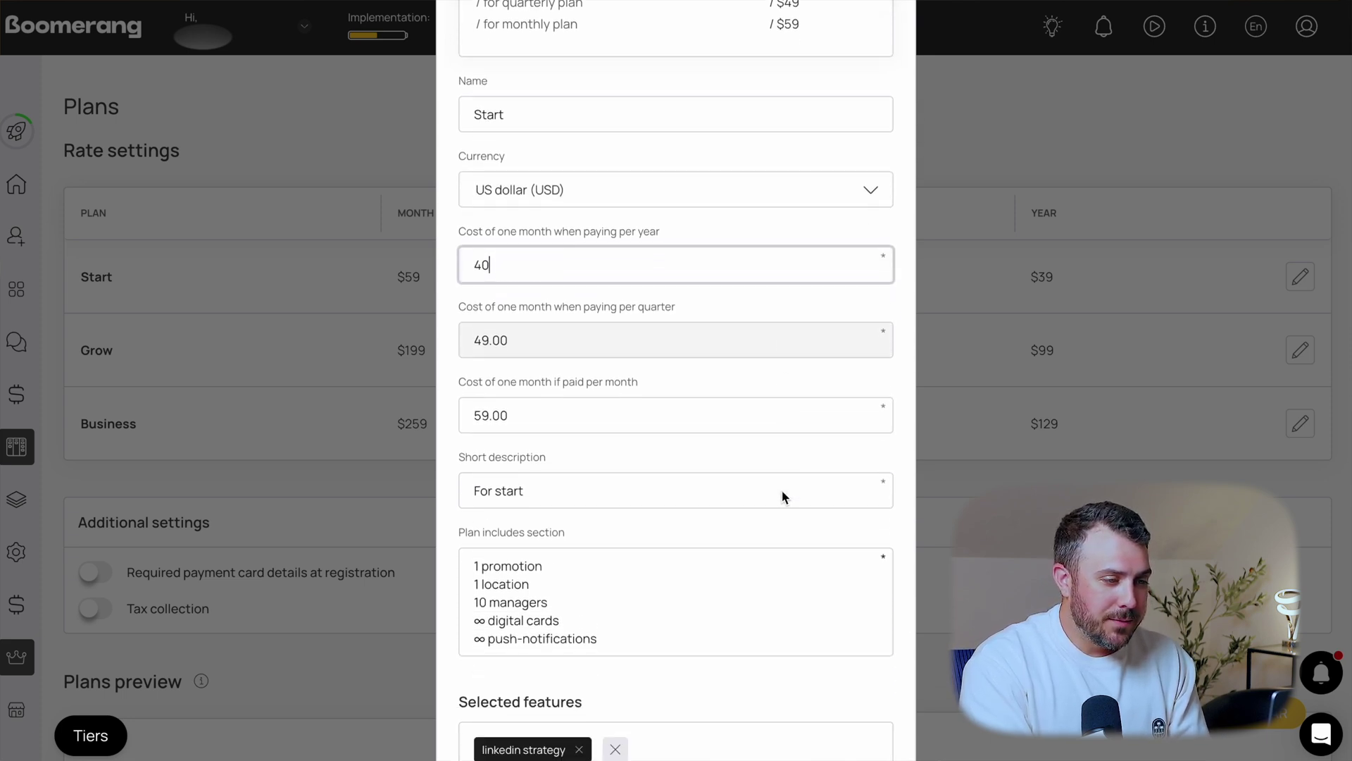
{"action": "scroll", "coordinate": [772, 592], "scroll_direction": "down", "scroll_amount": 1}
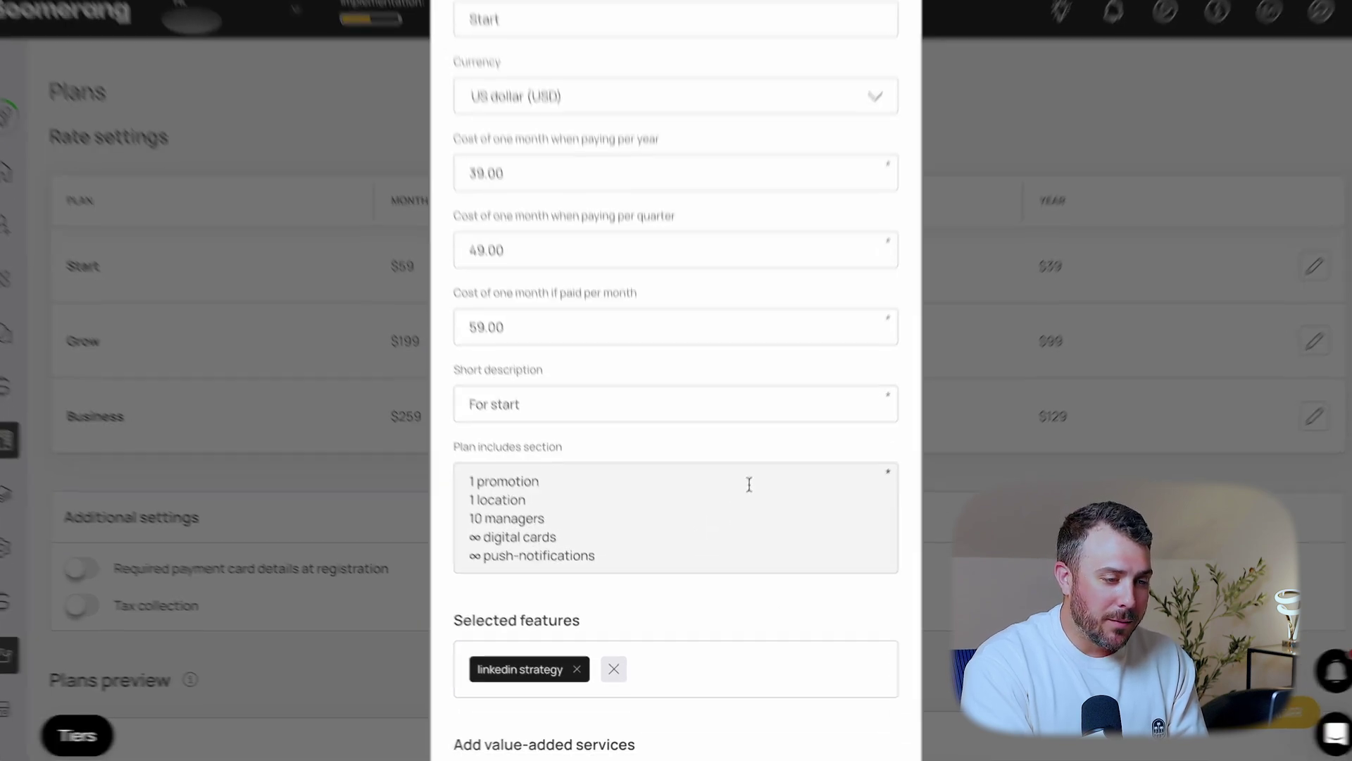
{"action": "scroll", "coordinate": [769, 414], "scroll_direction": "up", "scroll_amount": 5}
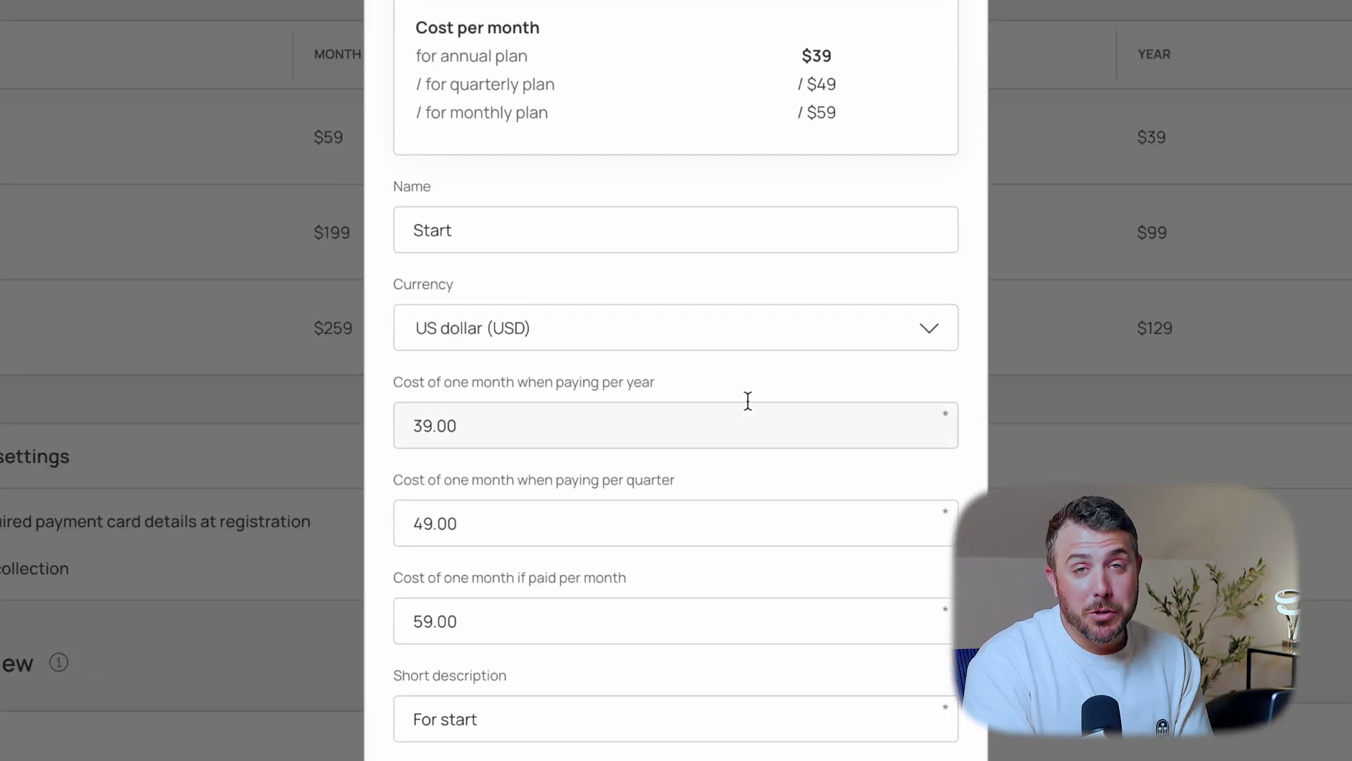
Rename the plan to Greenland, with monthly cost 99 and per-year monthly cost 1
{"action": "double_click", "coordinate": [545, 230]}
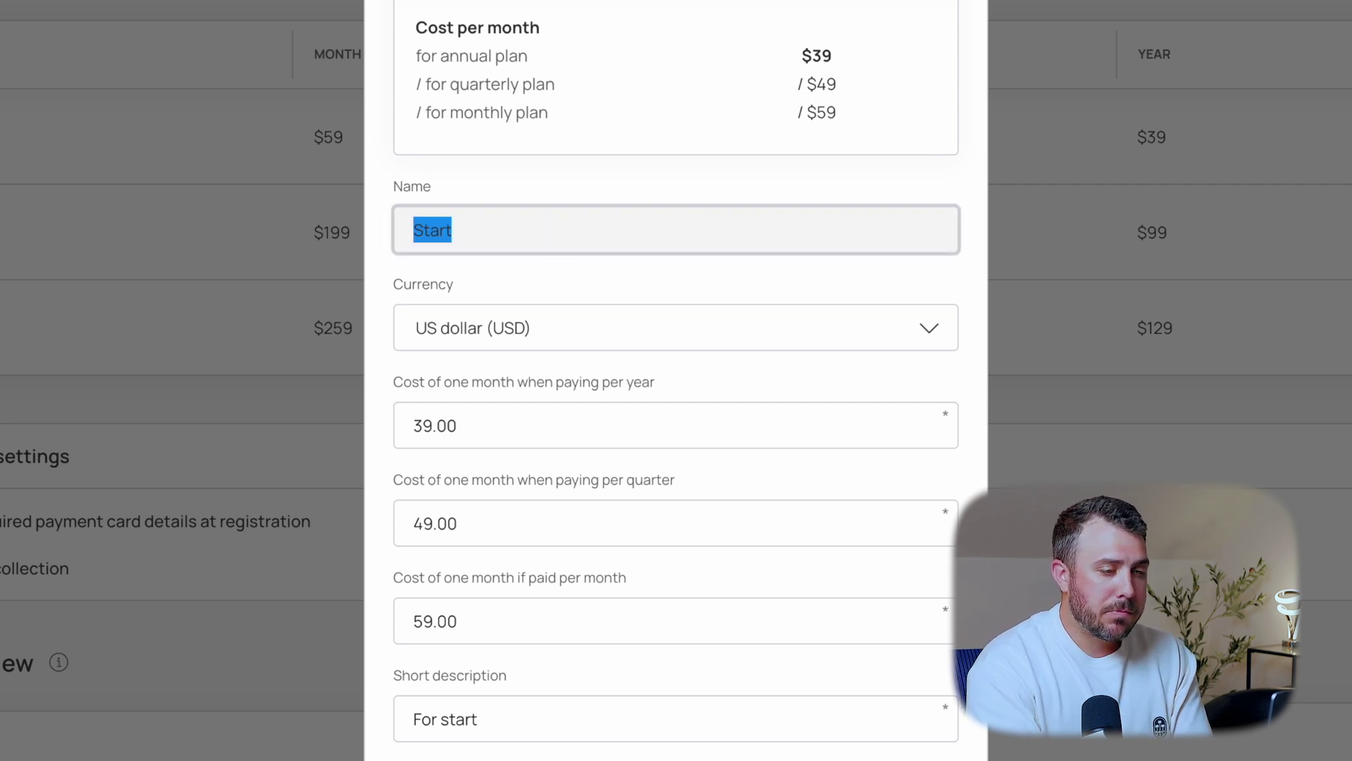
{"action": "type", "text": "Greenland"}
{"action": "scroll", "coordinate": [698, 306], "scroll_direction": "down", "scroll_amount": 2}
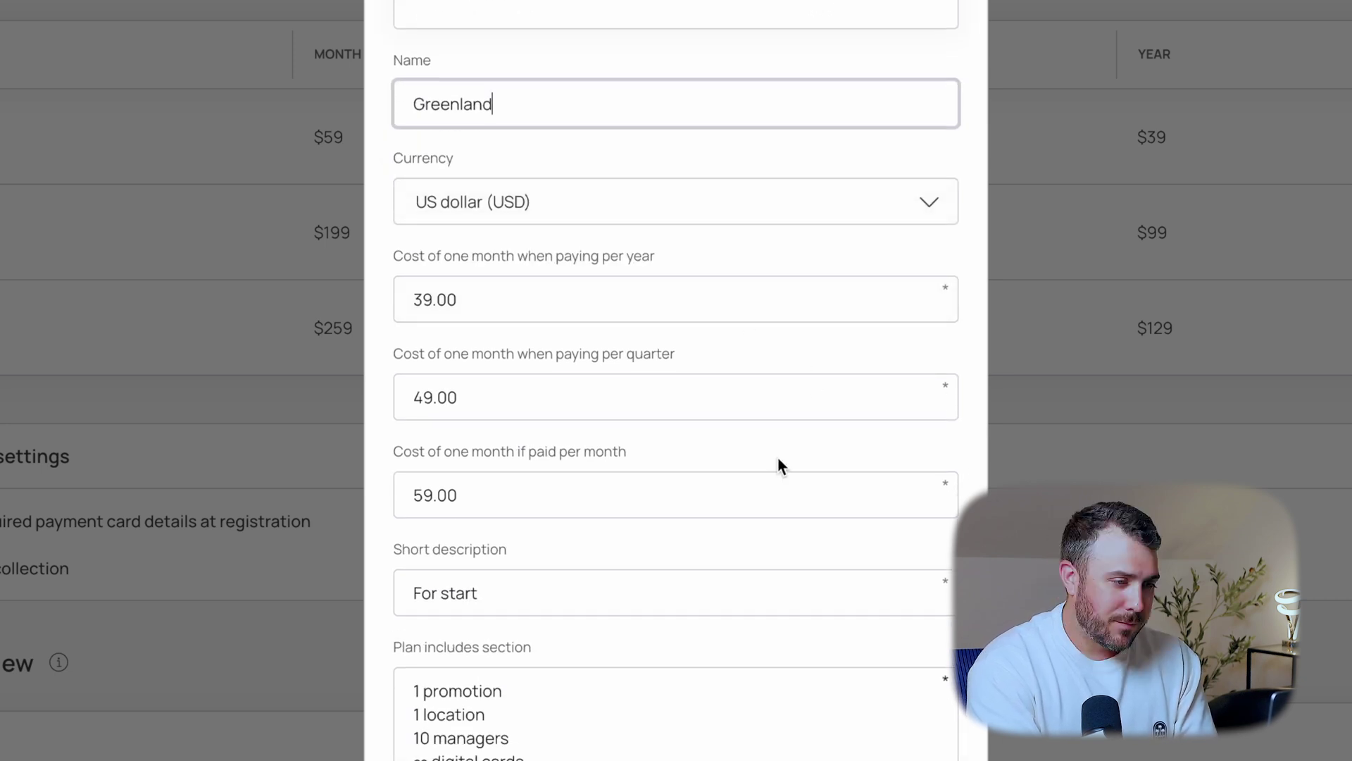
{"action": "double_click", "coordinate": [755, 480]}
{"action": "type", "text": "99"}
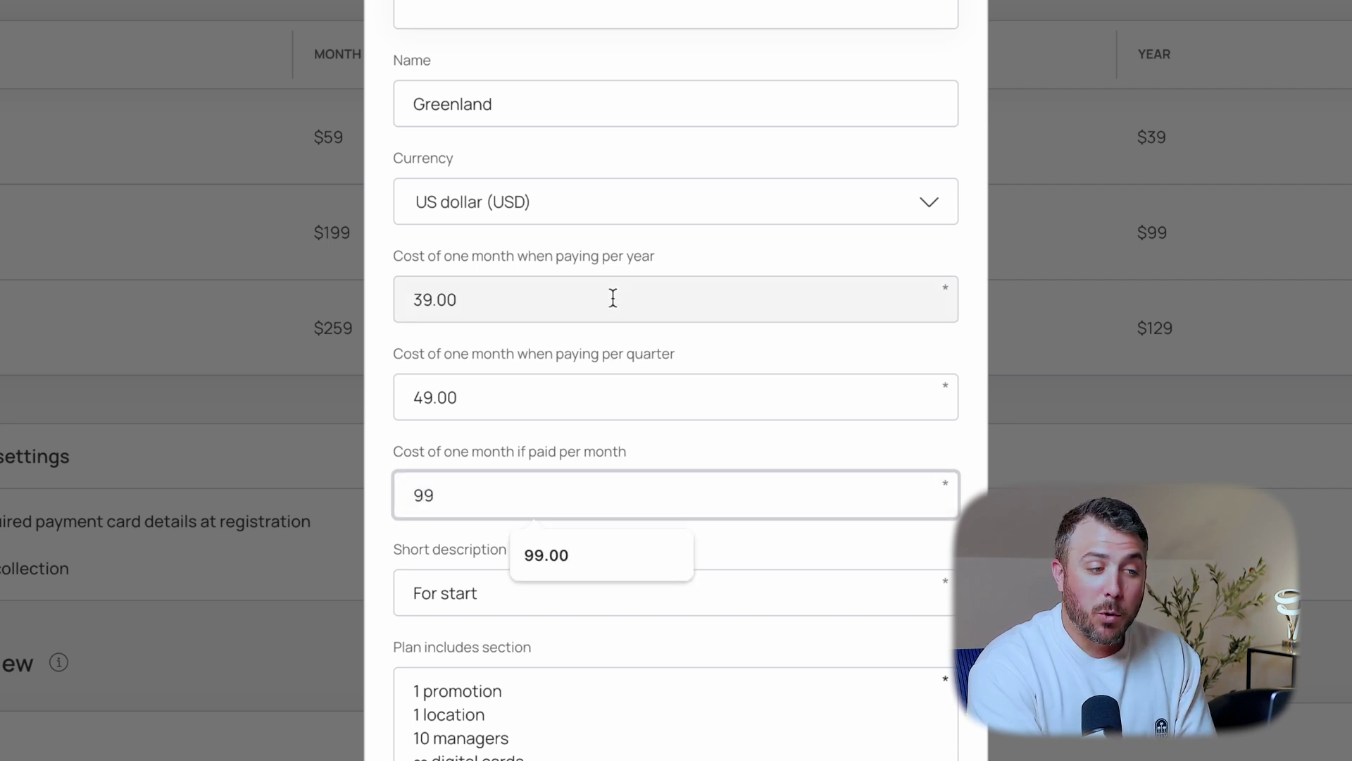
{"action": "double_click", "coordinate": [583, 299]}
{"action": "type", "text": "1"}
{"action": "scroll", "coordinate": [673, 479], "scroll_direction": "down", "scroll_amount": 3}
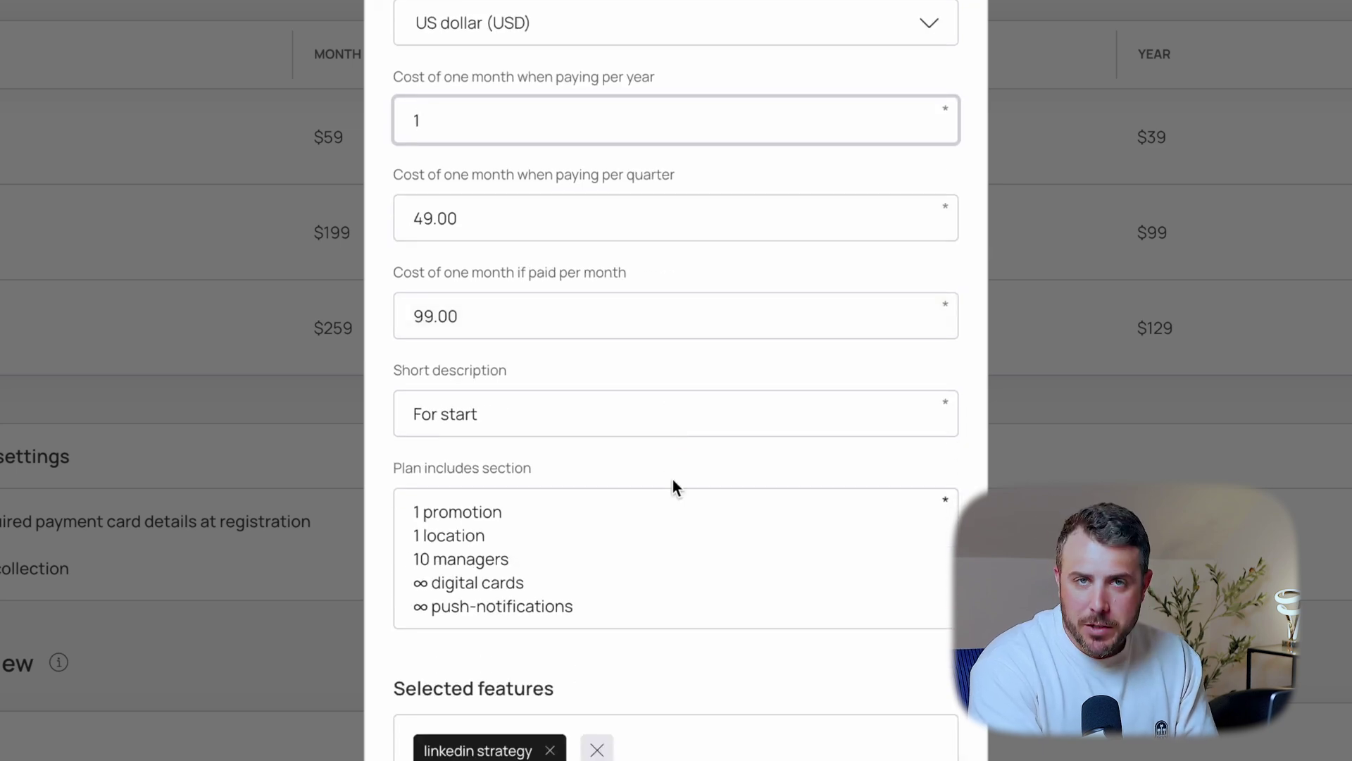
{"action": "scroll", "coordinate": [673, 479], "scroll_direction": "down", "scroll_amount": 8}
{"action": "scroll", "coordinate": [658, 384], "scroll_direction": "down", "scroll_amount": 2}
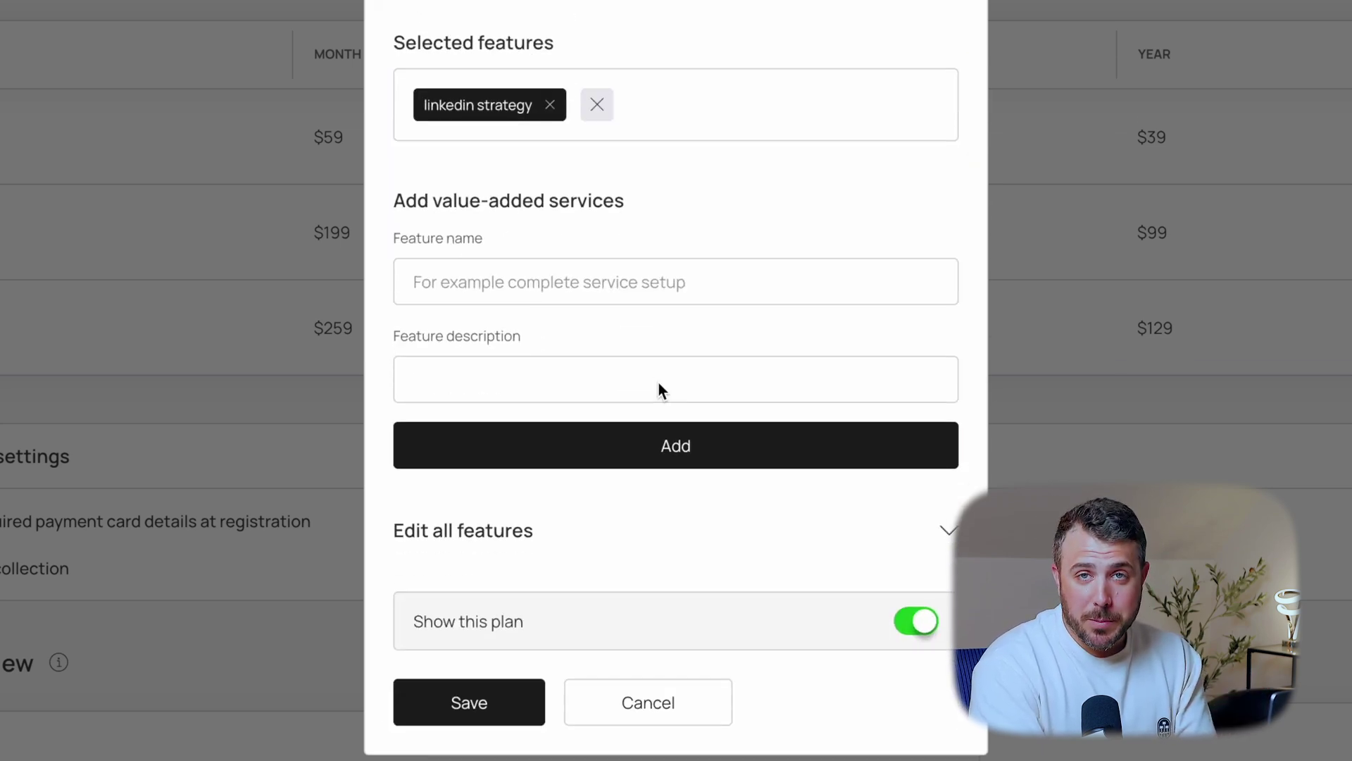
Set the short description to 'customer comes back', add the 'Really cold email marketing.' service, and save
{"action": "scroll", "coordinate": [658, 384], "scroll_direction": "up", "scroll_amount": 3}
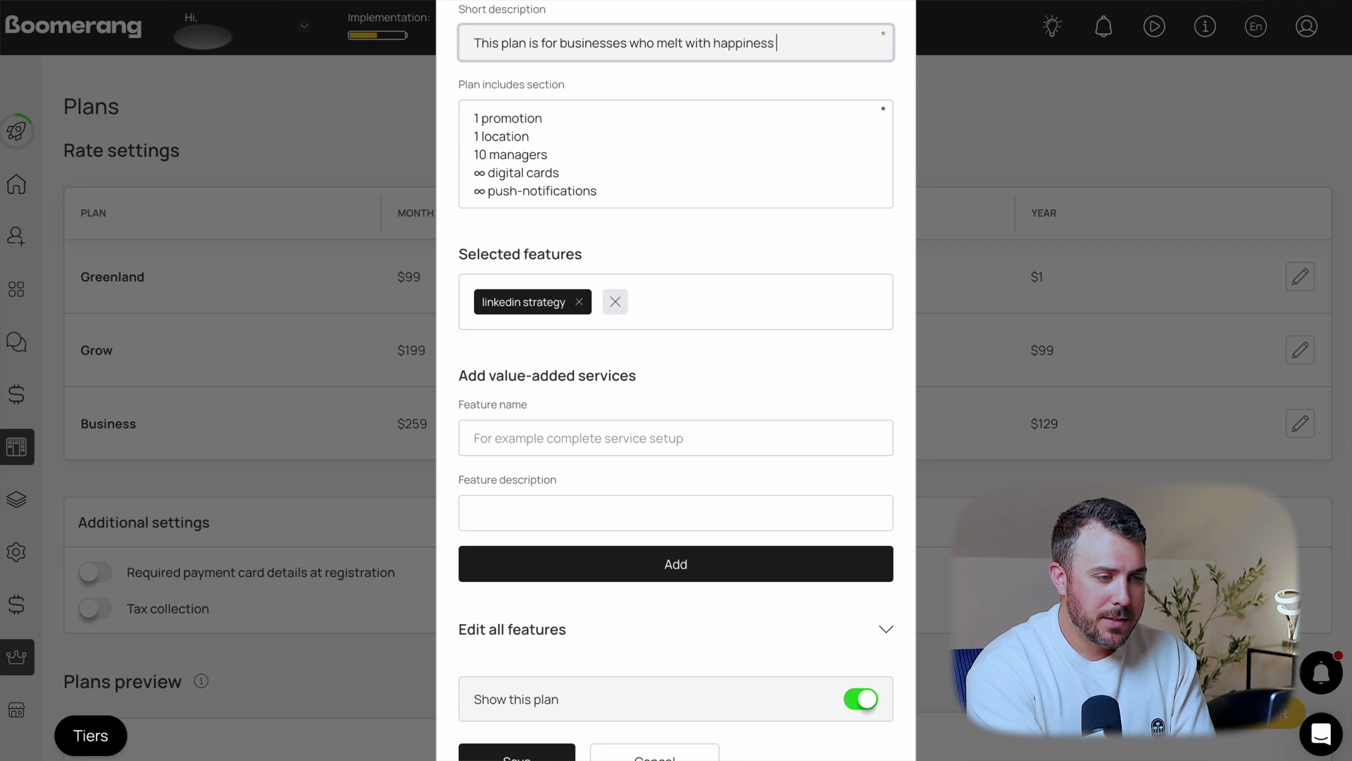
{"action": "type", "text": "customer comes back&"}
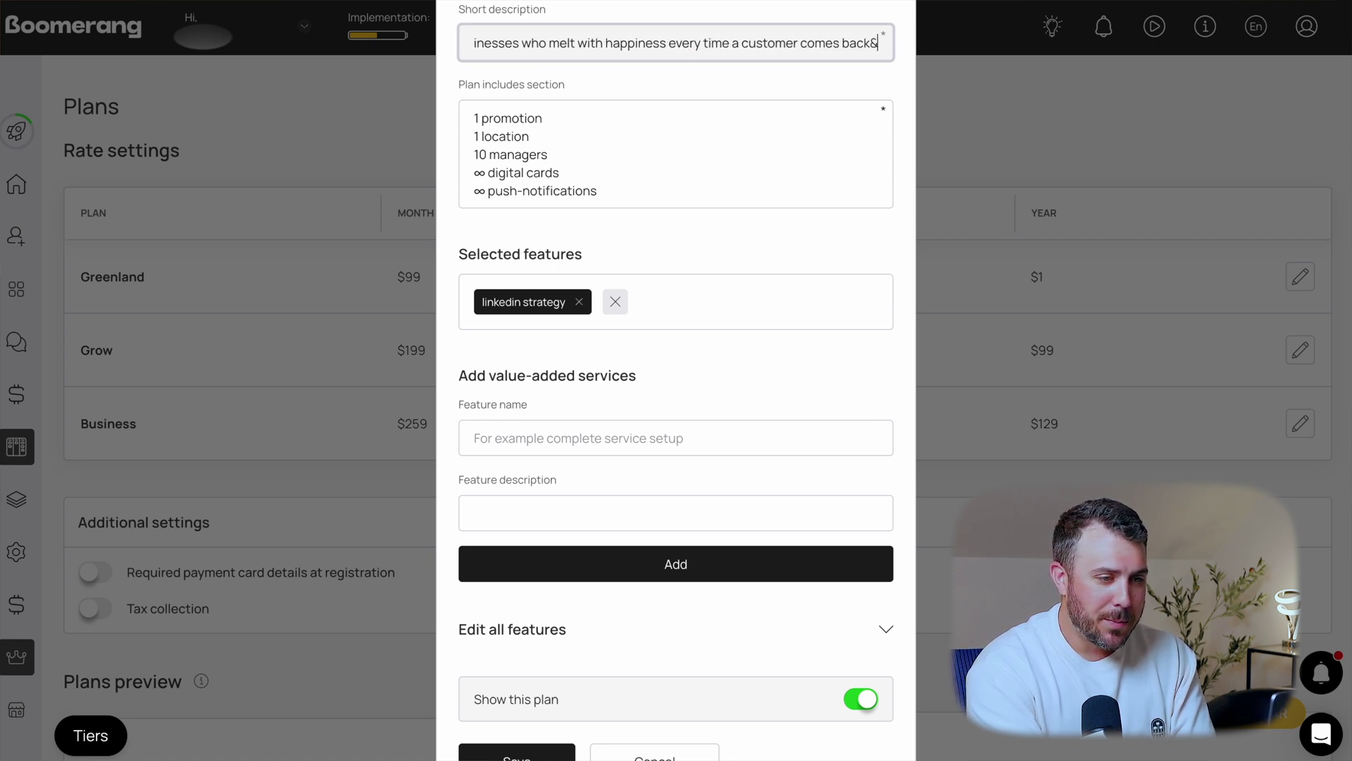
{"action": "scroll", "coordinate": [546, 383], "scroll_direction": "down", "scroll_amount": 1}
{"action": "left_click", "coordinate": [546, 384]}
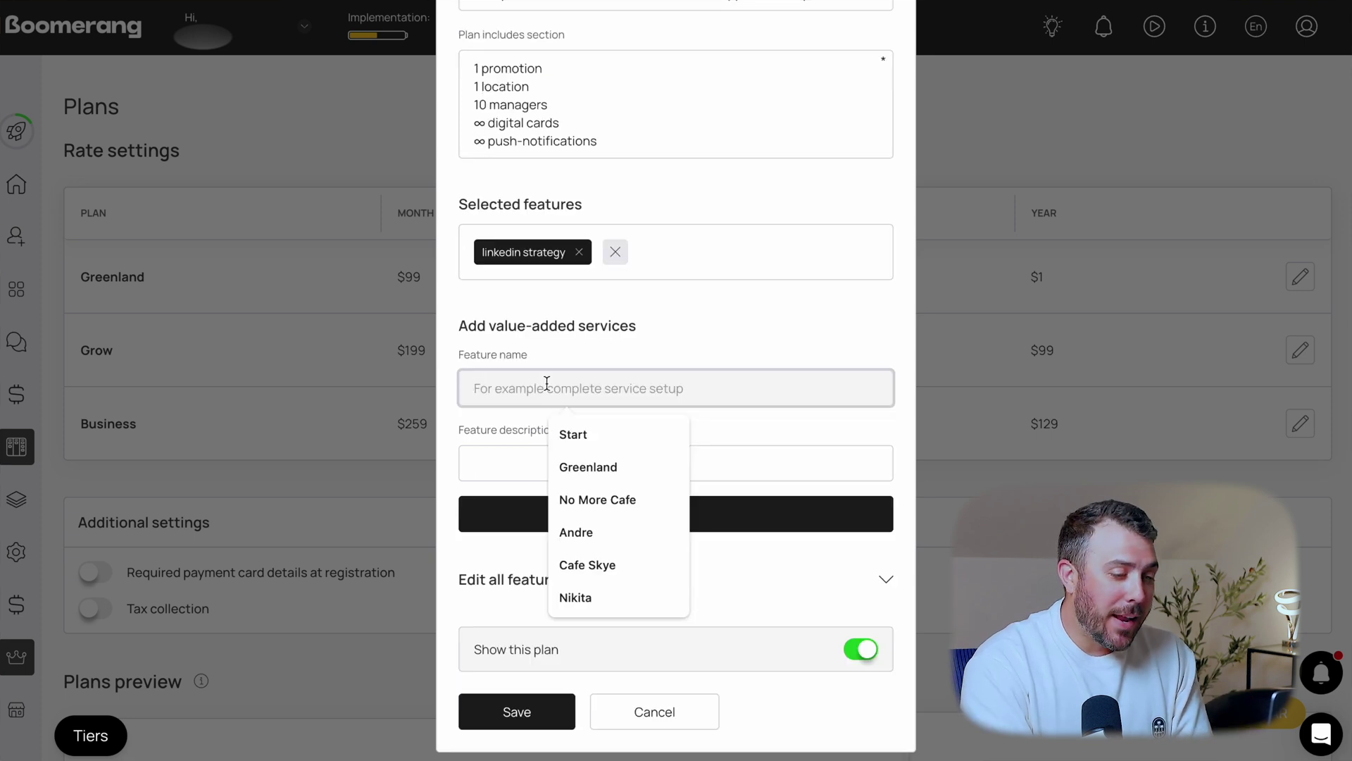
{"action": "type", "text": "Really cold"}
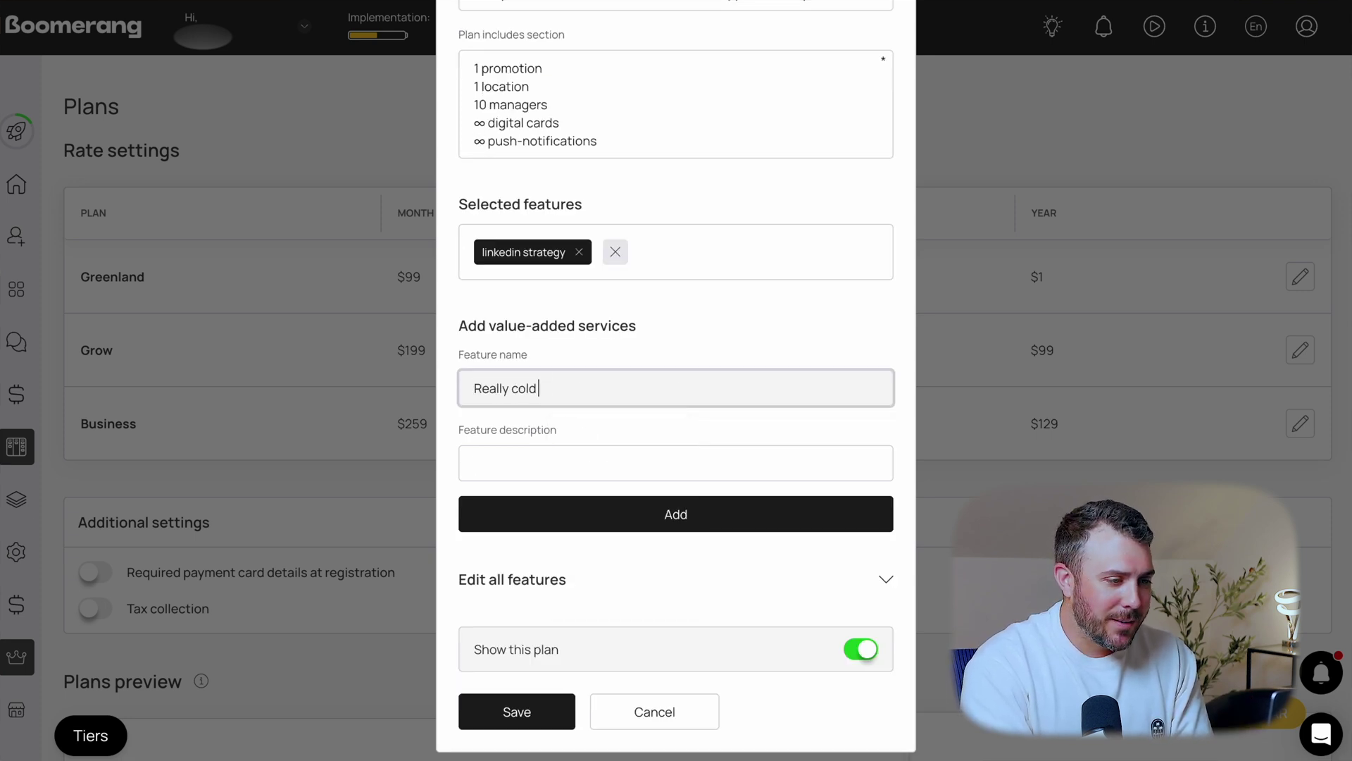
{"action": "type", "text": " email marketing"}
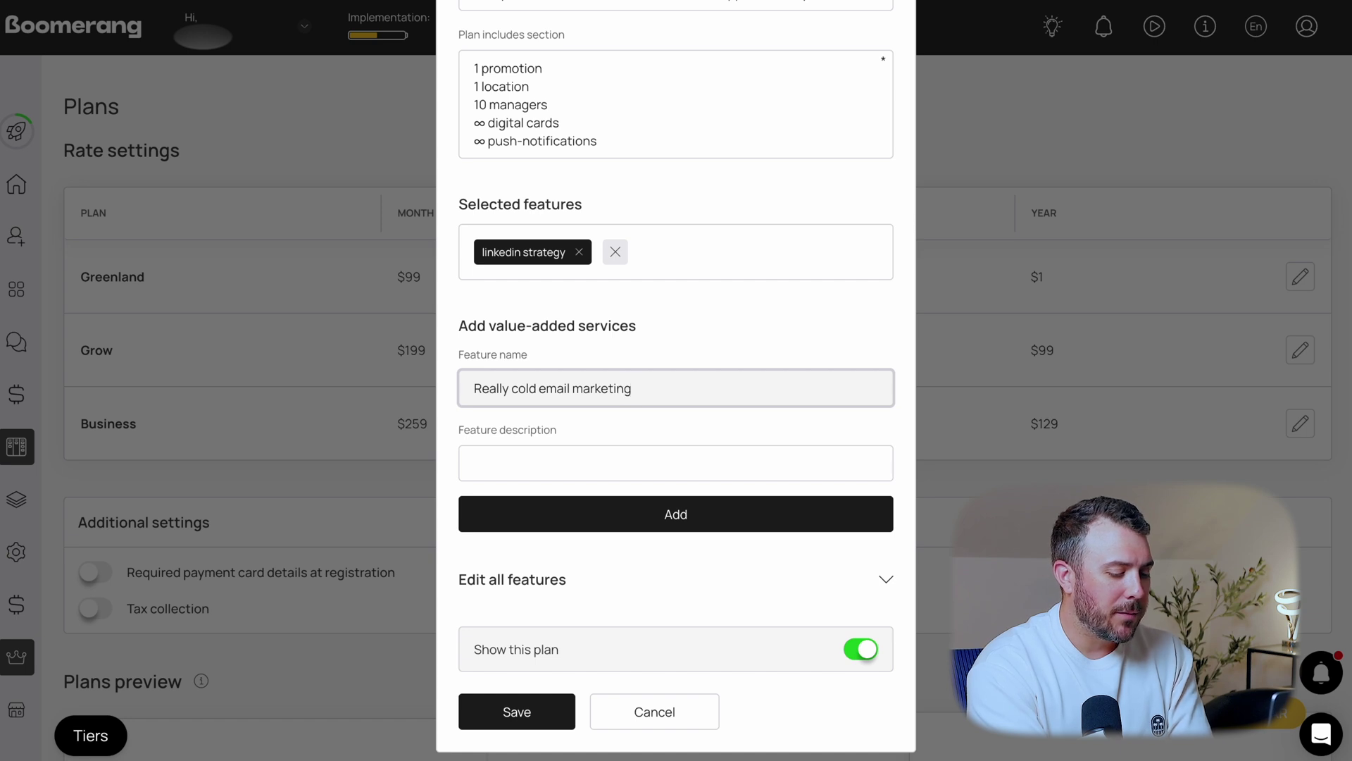
{"action": "type", "text": "."}
{"action": "left_click", "coordinate": [479, 454]}
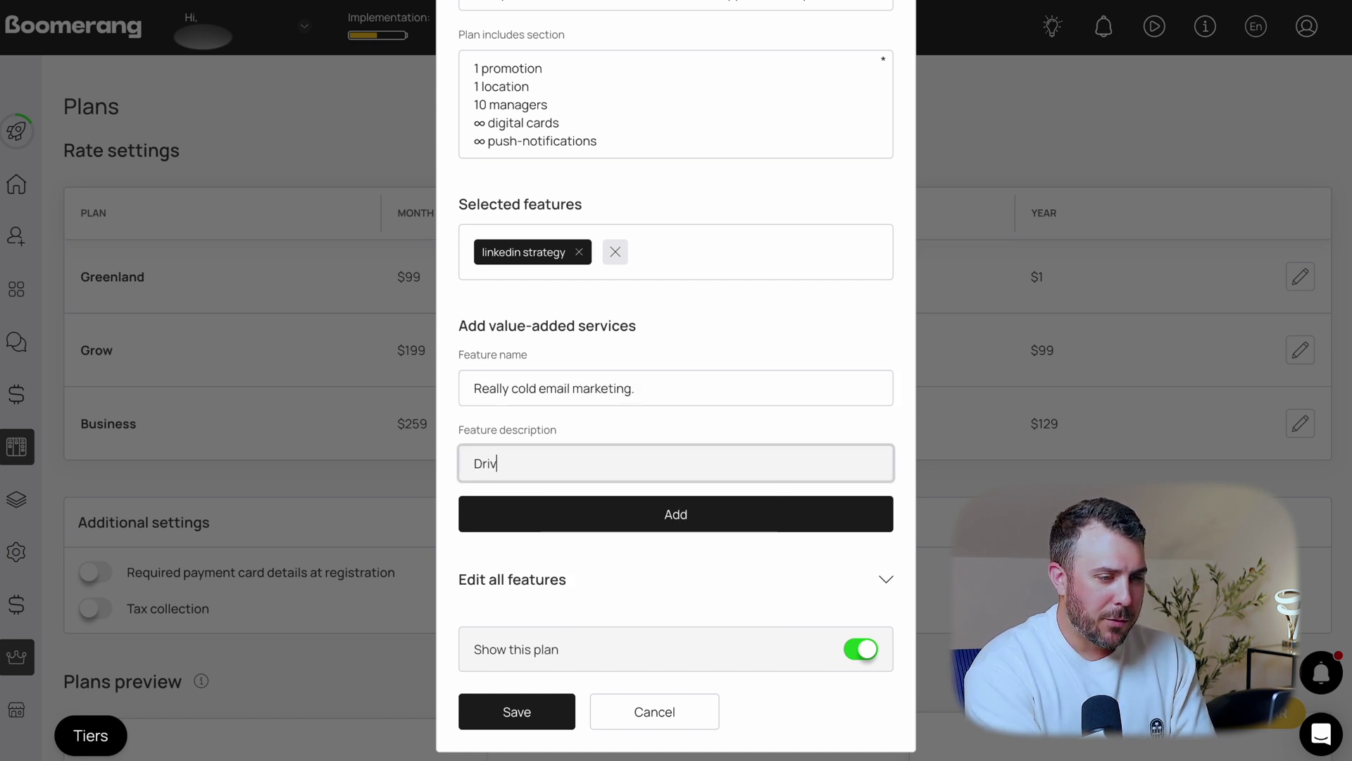
{"action": "type", "text": "Drive repeat sales"}
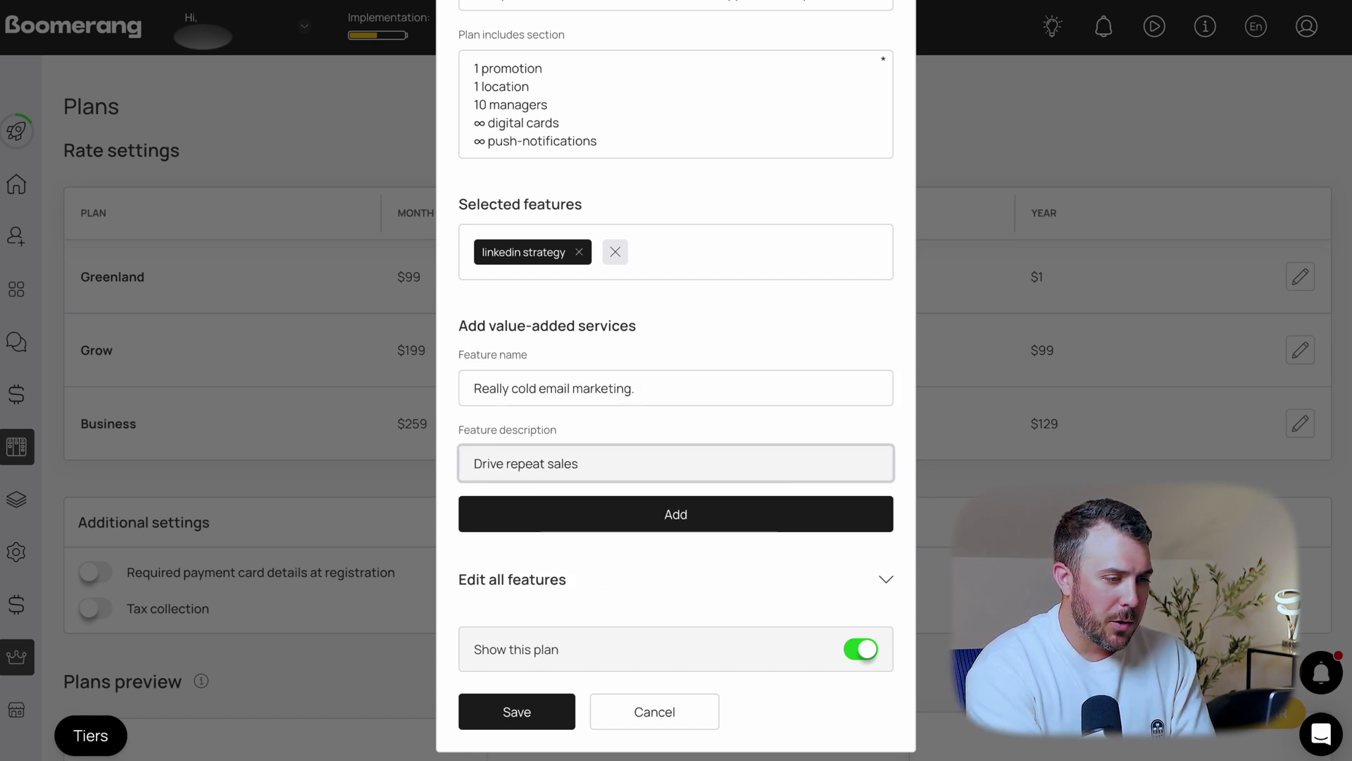
{"action": "type", "text": " &"}
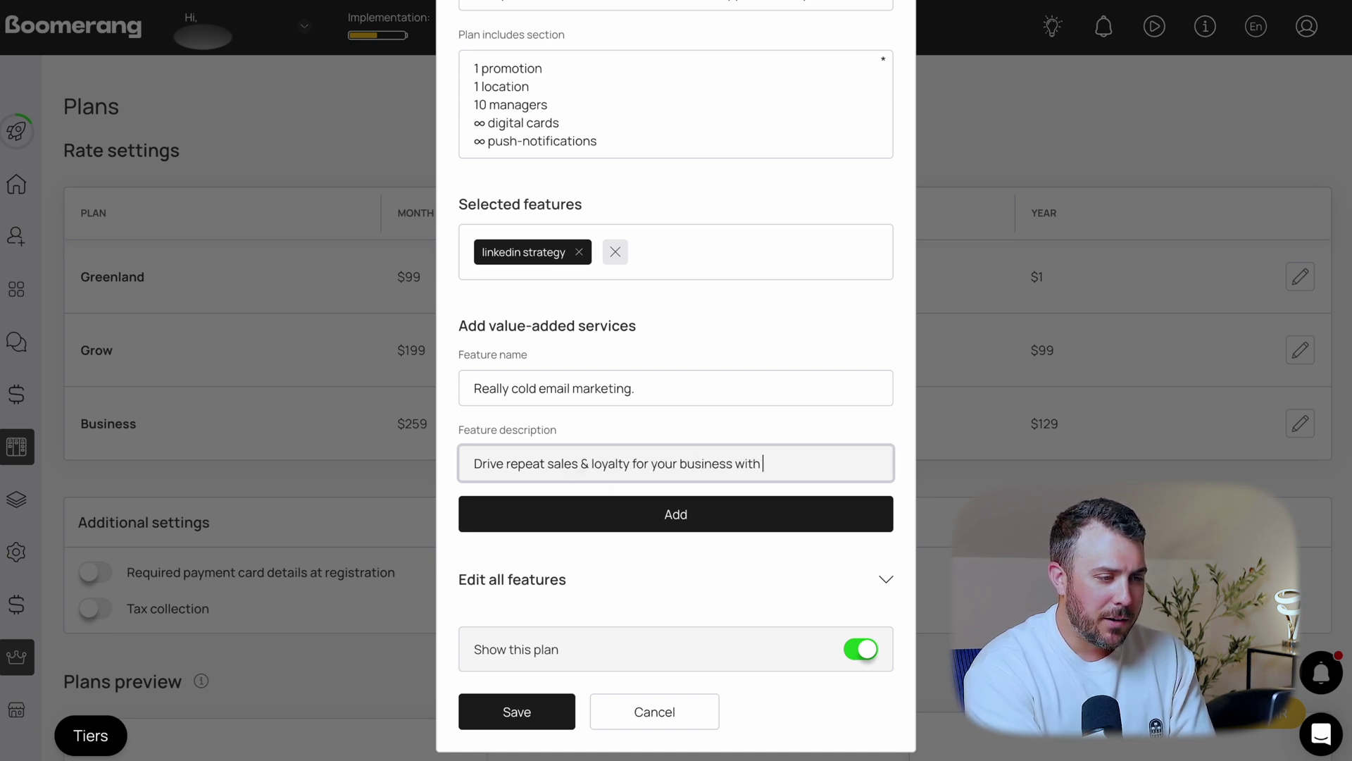
{"action": "type", "text": "paigns."}
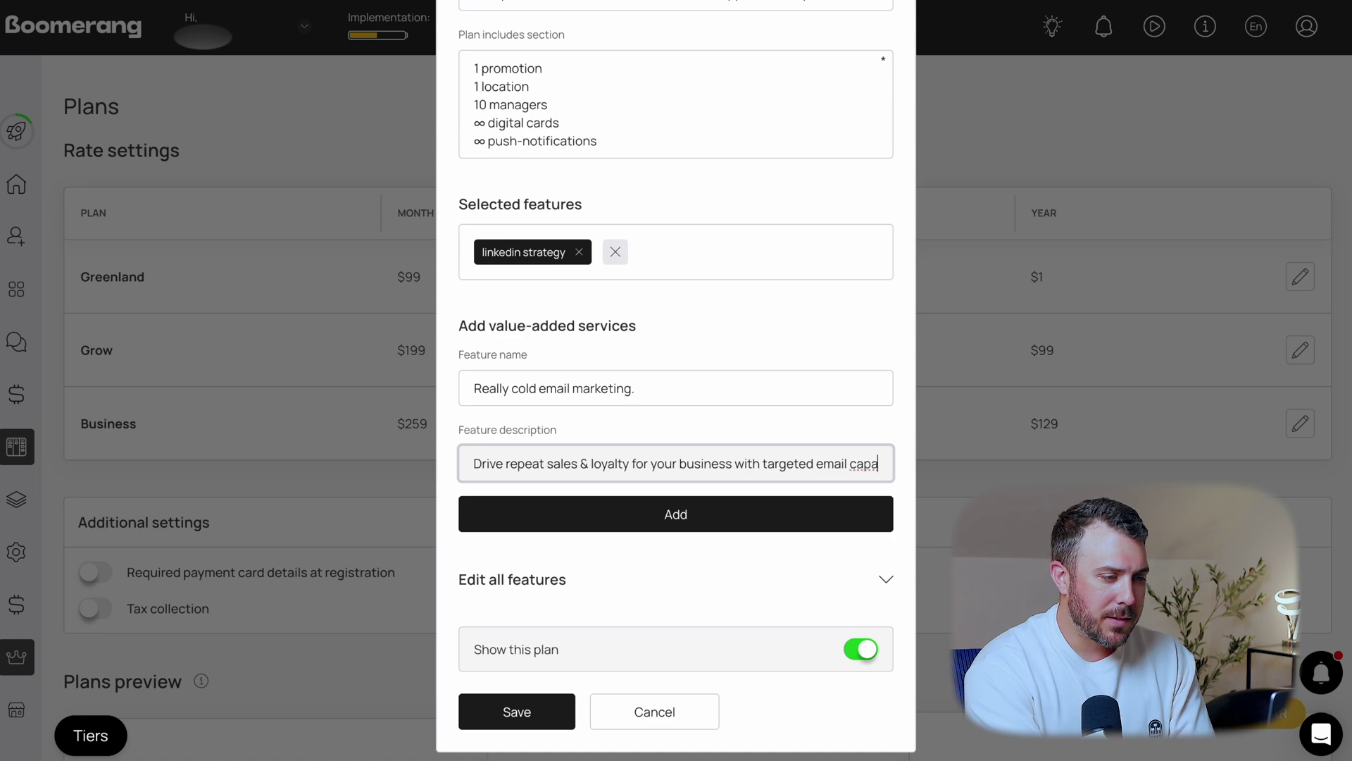
{"action": "left_click", "coordinate": [516, 715]}
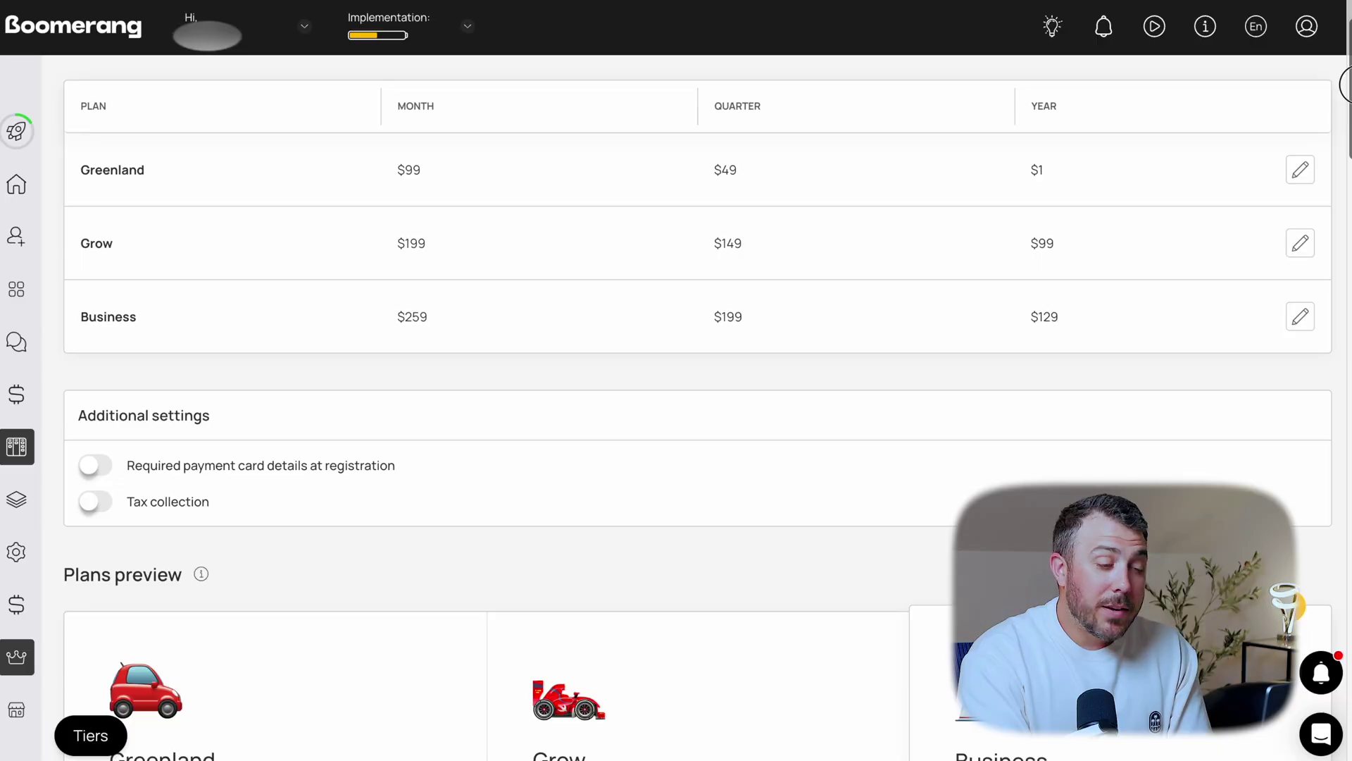
Scroll down to the detailed feature comparison of the Greenland, Grow and Business plans
{"action": "scroll", "coordinate": [1344, 84], "scroll_direction": "down", "scroll_amount": 5}
{"action": "scroll", "coordinate": [1344, 84], "scroll_direction": "down", "scroll_amount": 10}
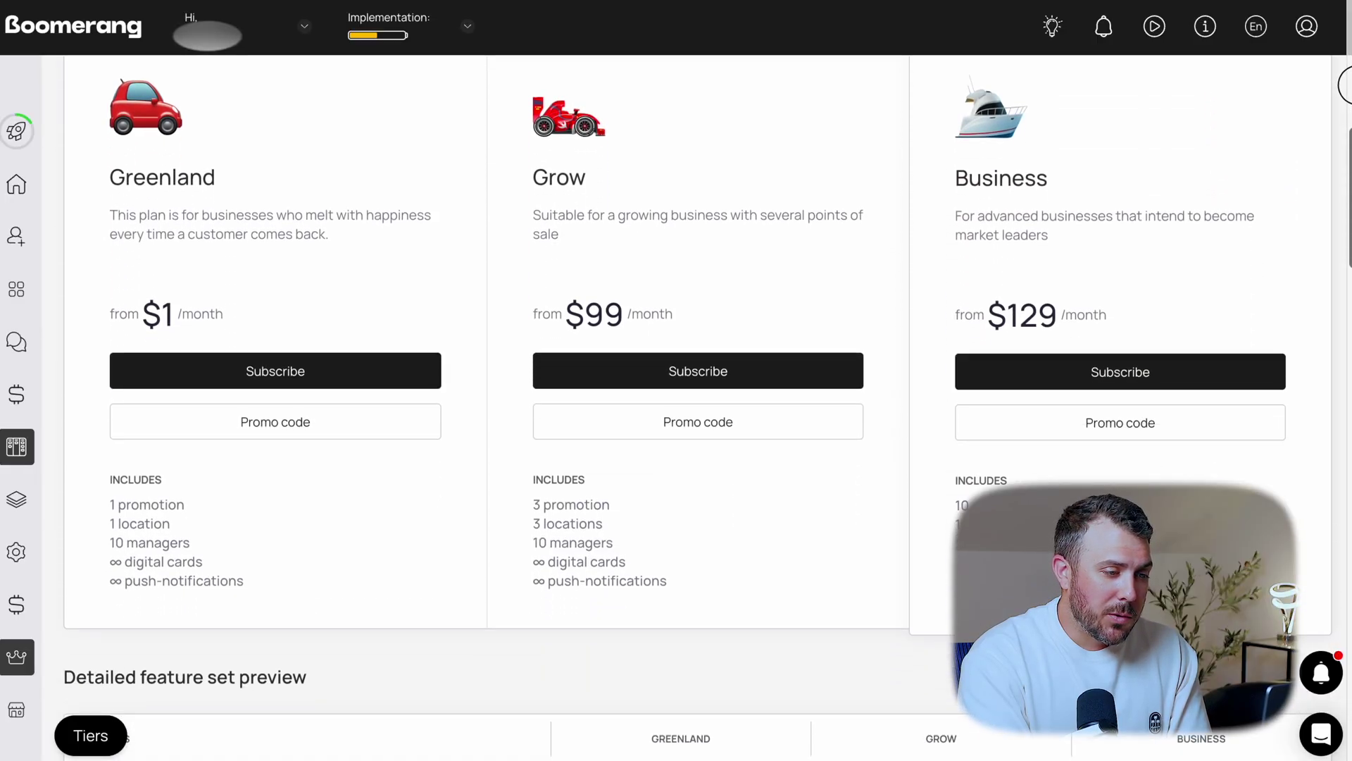
{"action": "scroll", "coordinate": [1343, 85], "scroll_direction": "down", "scroll_amount": 10}
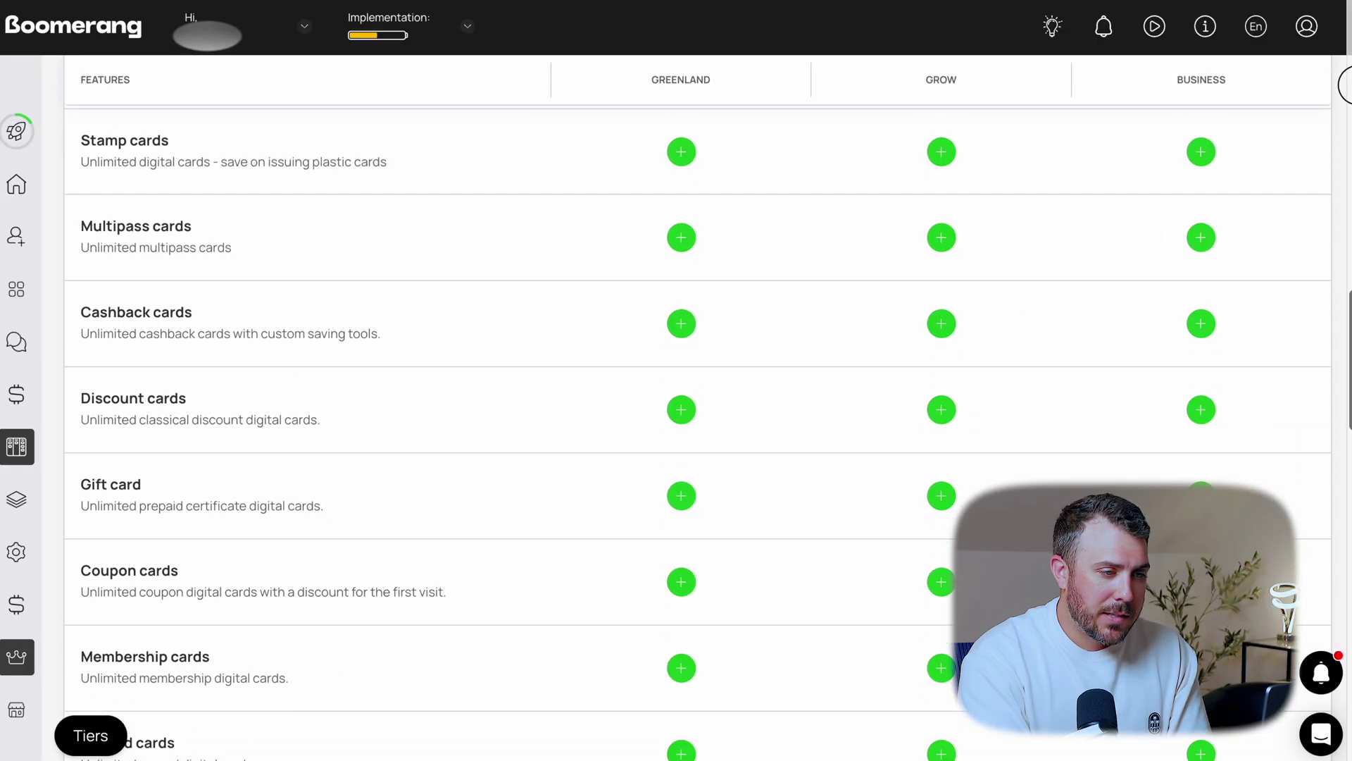
{"action": "scroll", "coordinate": [1344, 85], "scroll_direction": "down", "scroll_amount": 10}
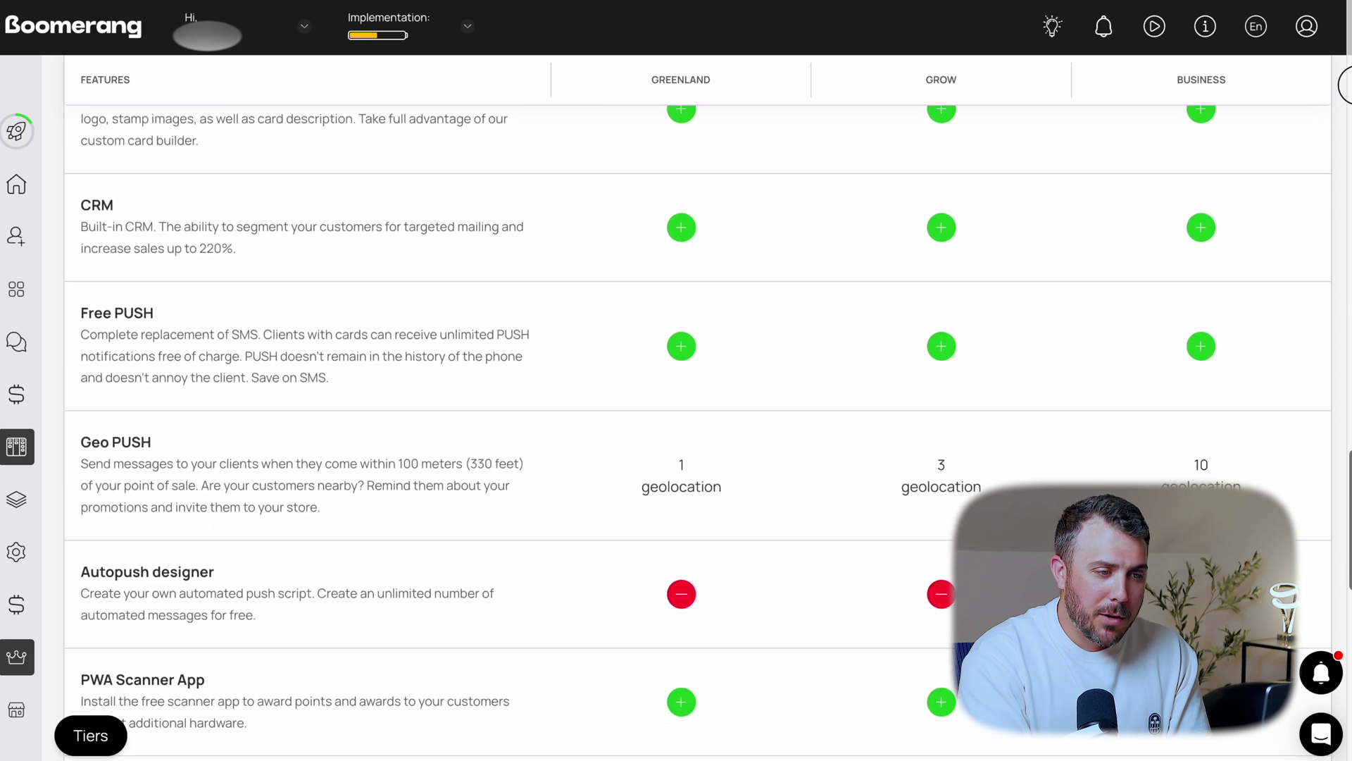
{"action": "scroll", "coordinate": [1345, 84], "scroll_direction": "down", "scroll_amount": 1}
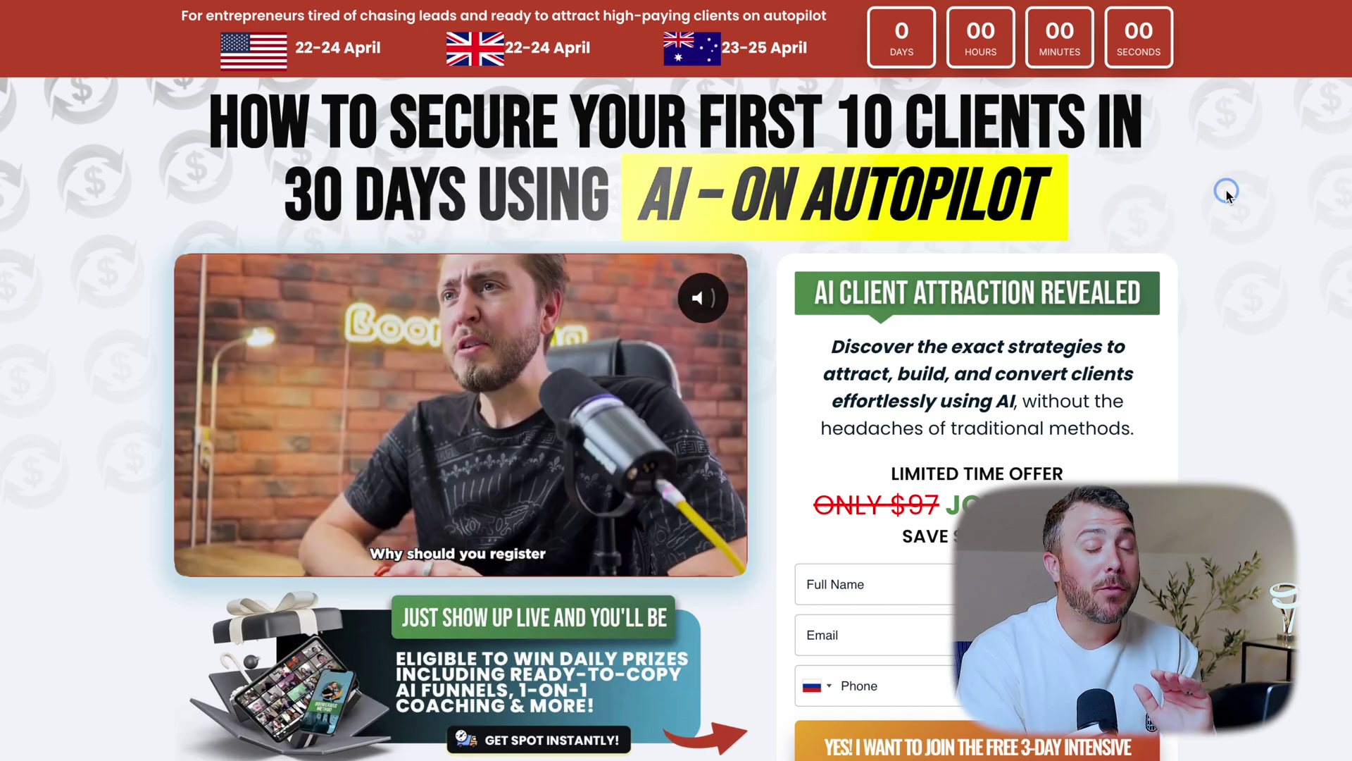
Scroll the webinar page past the sign-up form and host bio to Real Success Stories
{"action": "scroll", "coordinate": [1227, 190], "scroll_direction": "down", "scroll_amount": 5}
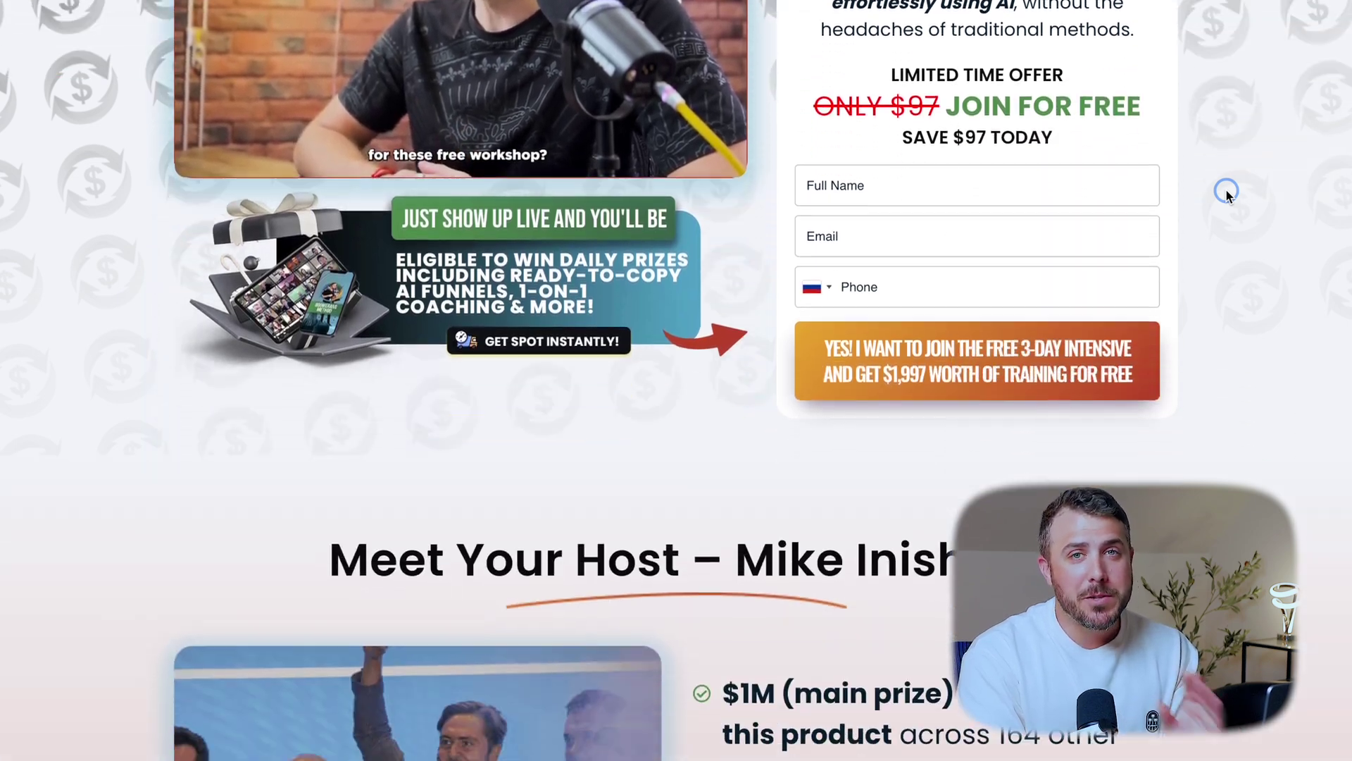
{"action": "scroll", "coordinate": [1227, 190], "scroll_direction": "down", "scroll_amount": 11}
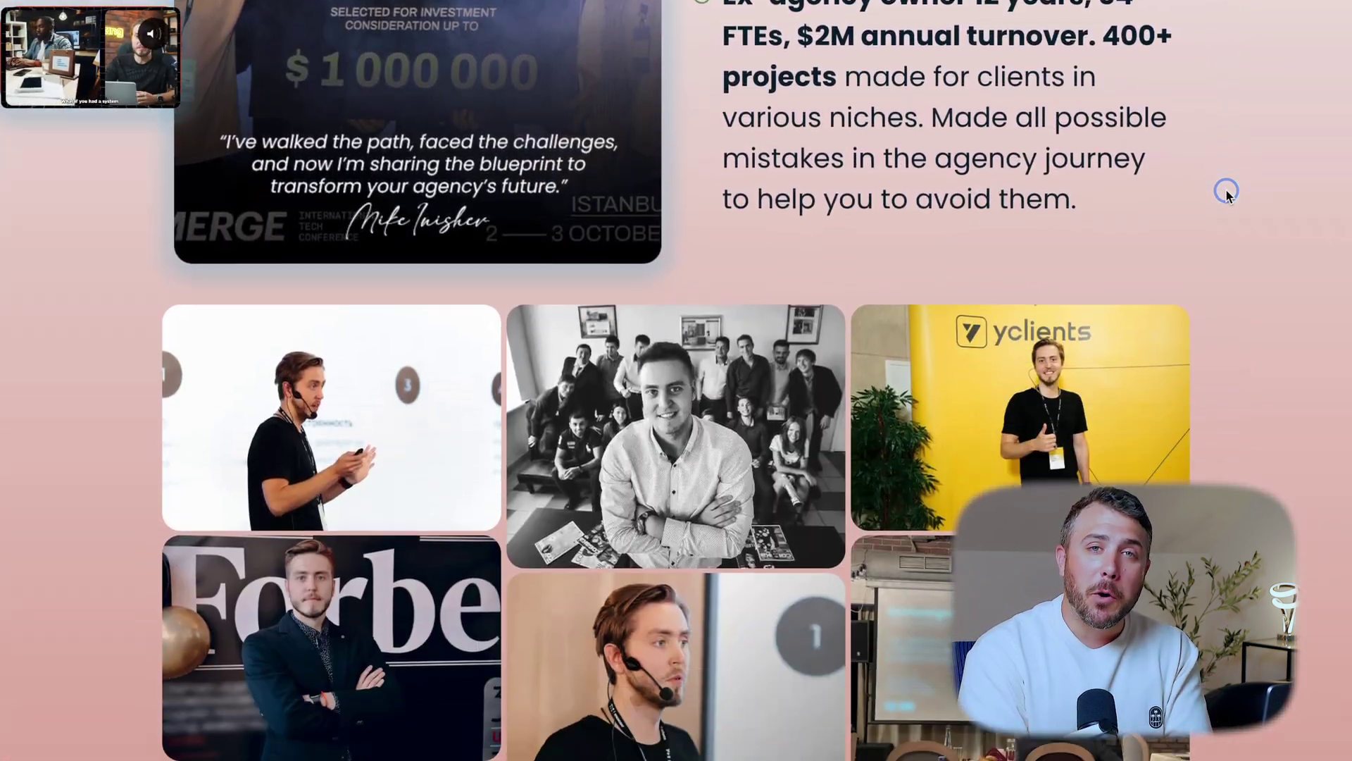
{"action": "scroll", "coordinate": [1227, 190], "scroll_direction": "down", "scroll_amount": 12}
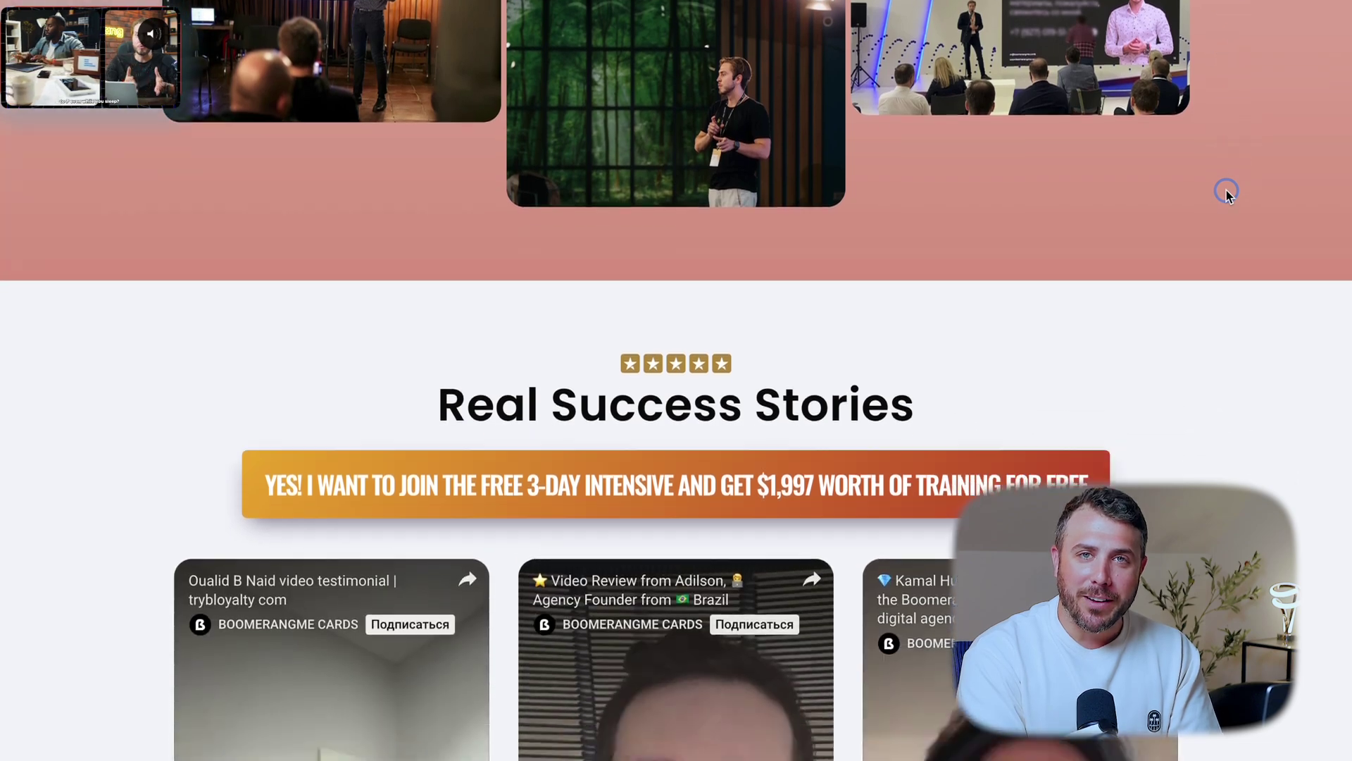
{"action": "scroll", "coordinate": [1227, 191], "scroll_direction": "down", "scroll_amount": 9}
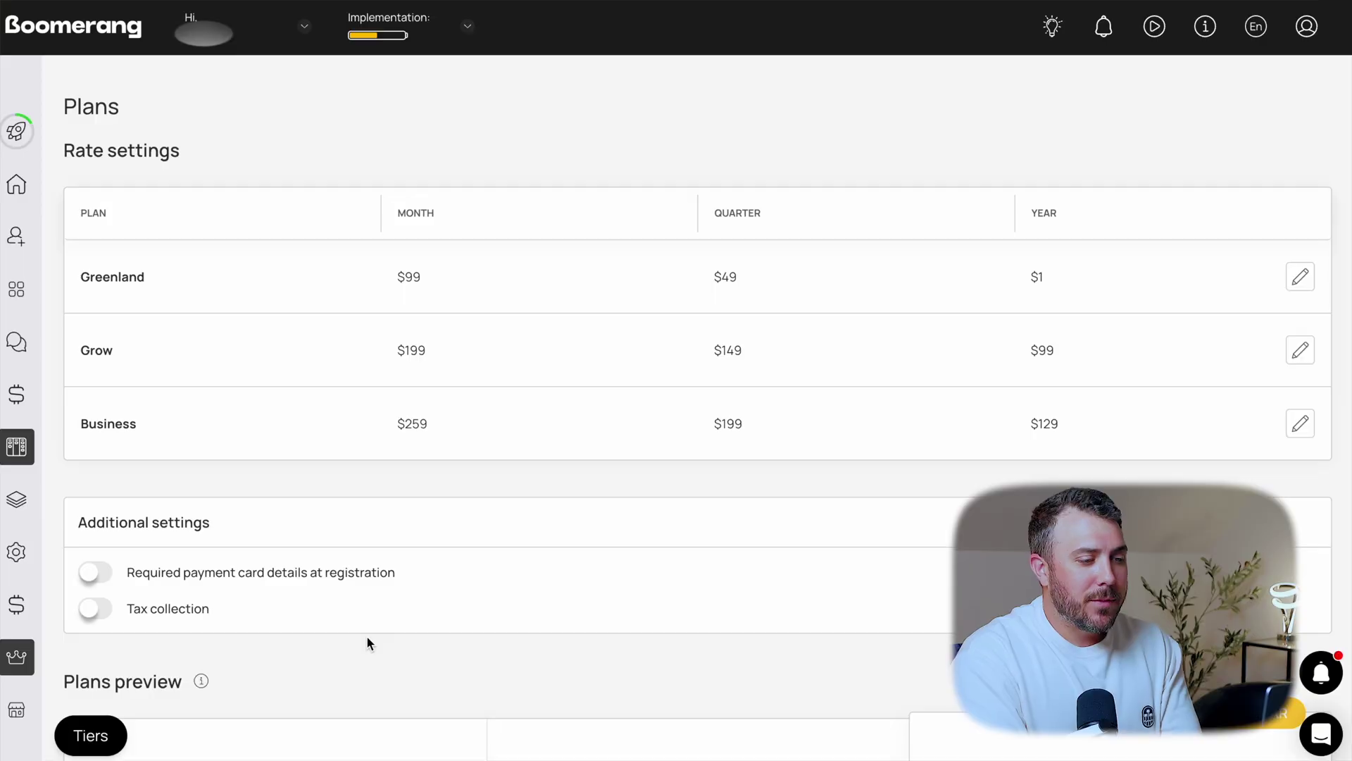
Go from Overview to Cards, browse the templates, and open the Bar template as card Bar №2
{"action": "left_click", "coordinate": [9, 707]}
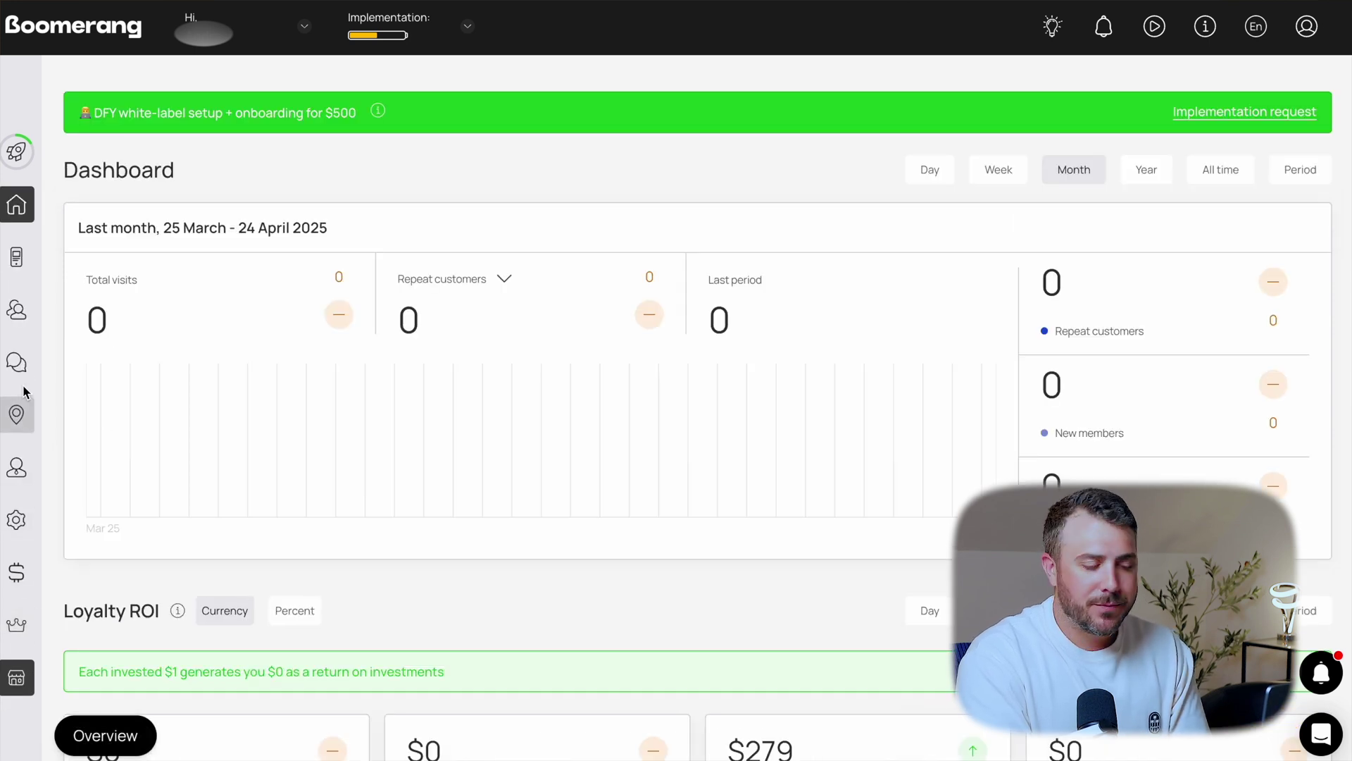
{"action": "left_click", "coordinate": [13, 267]}
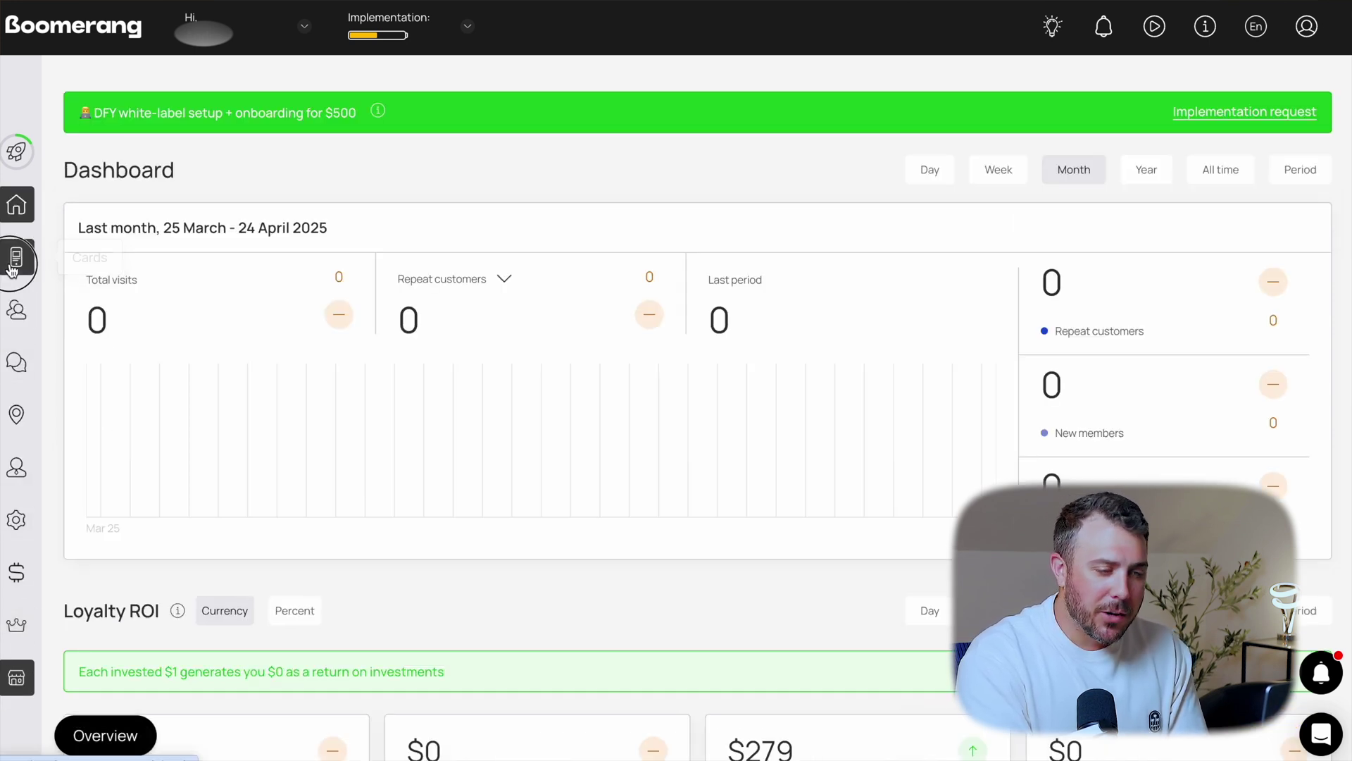
{"action": "scroll", "coordinate": [179, 515], "scroll_direction": "down", "scroll_amount": 2}
{"action": "scroll", "coordinate": [179, 516], "scroll_direction": "down", "scroll_amount": 1}
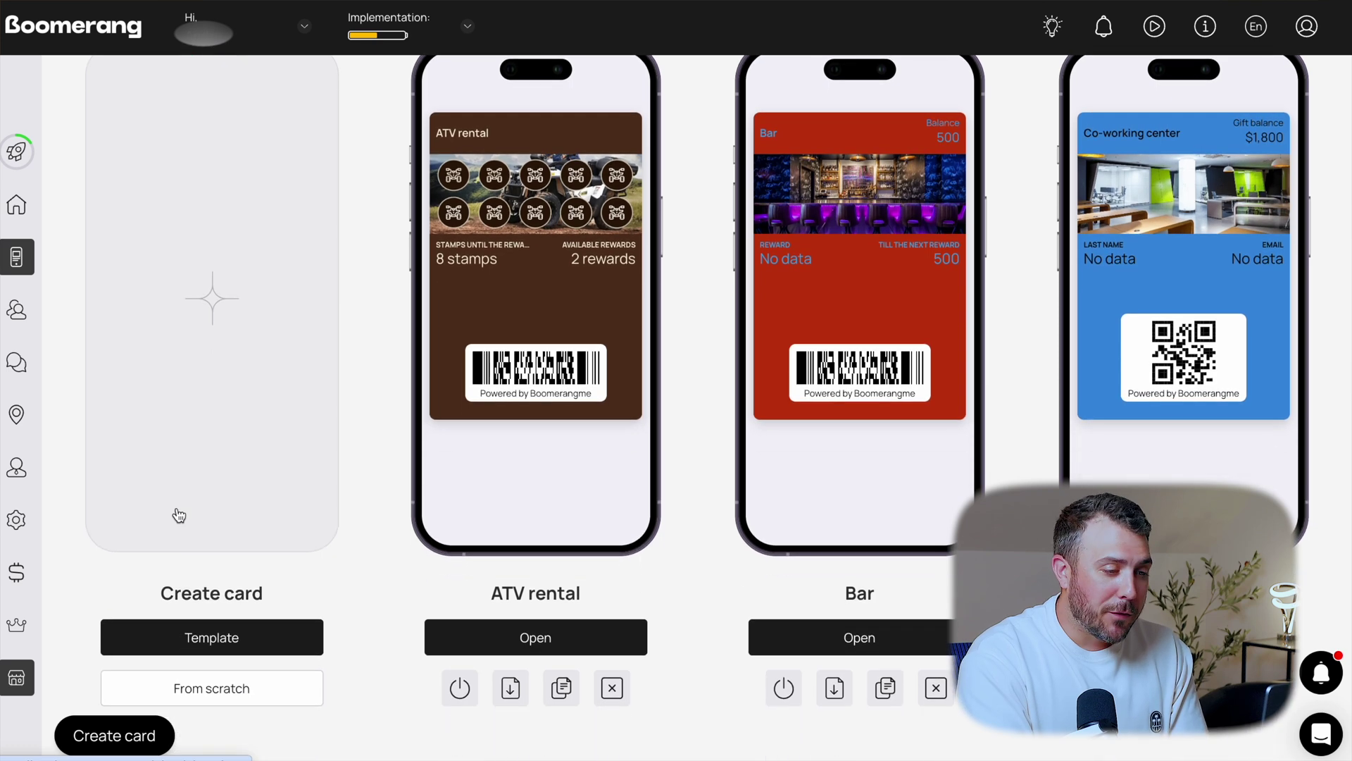
{"action": "left_click", "coordinate": [223, 640]}
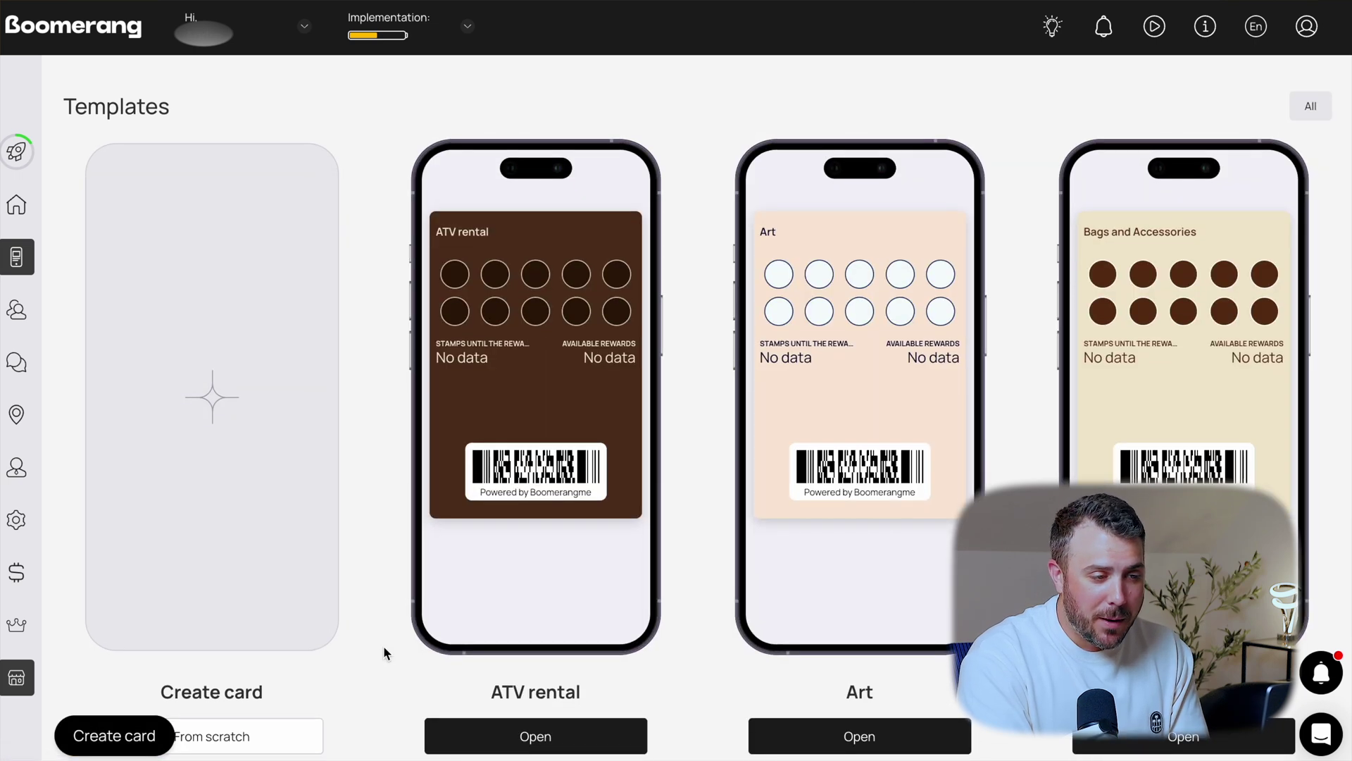
{"action": "scroll", "coordinate": [383, 645], "scroll_direction": "down", "scroll_amount": 5}
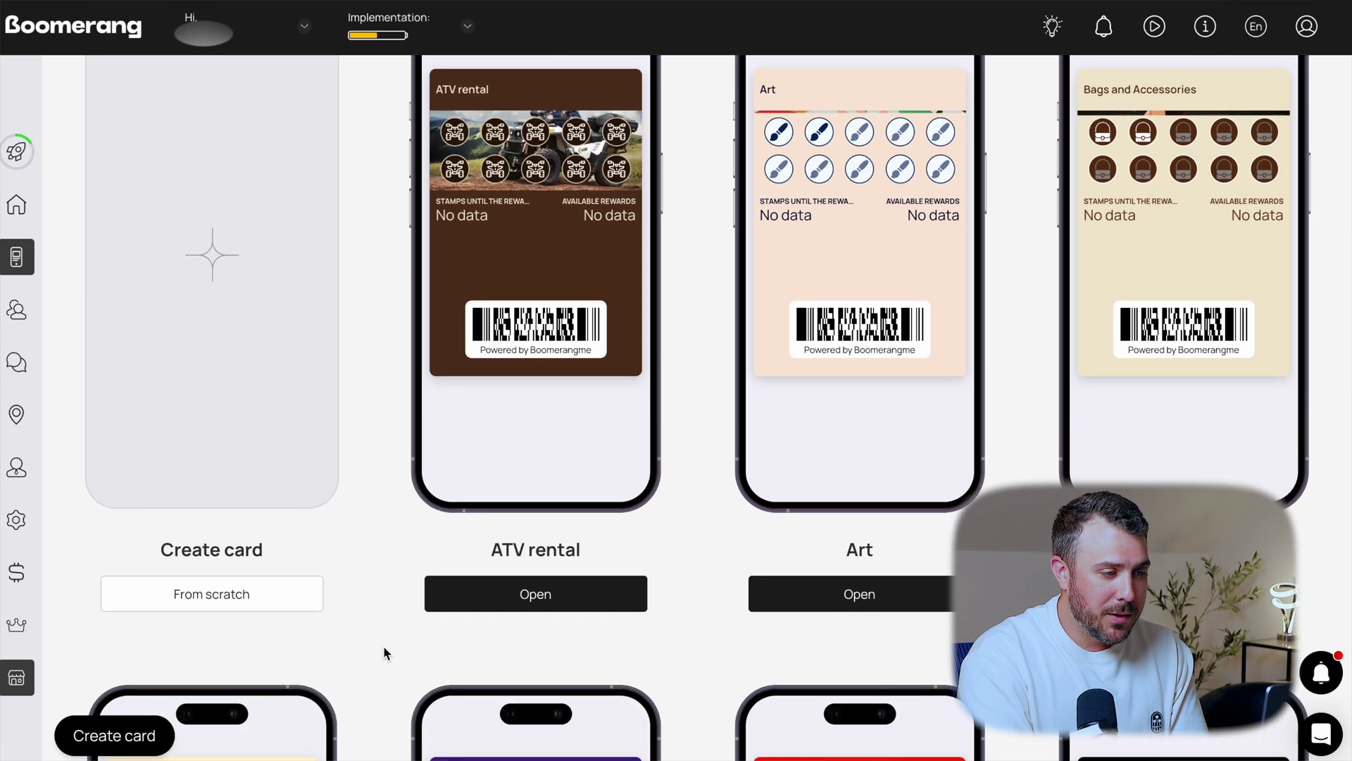
{"action": "scroll", "coordinate": [383, 645], "scroll_direction": "down", "scroll_amount": 7}
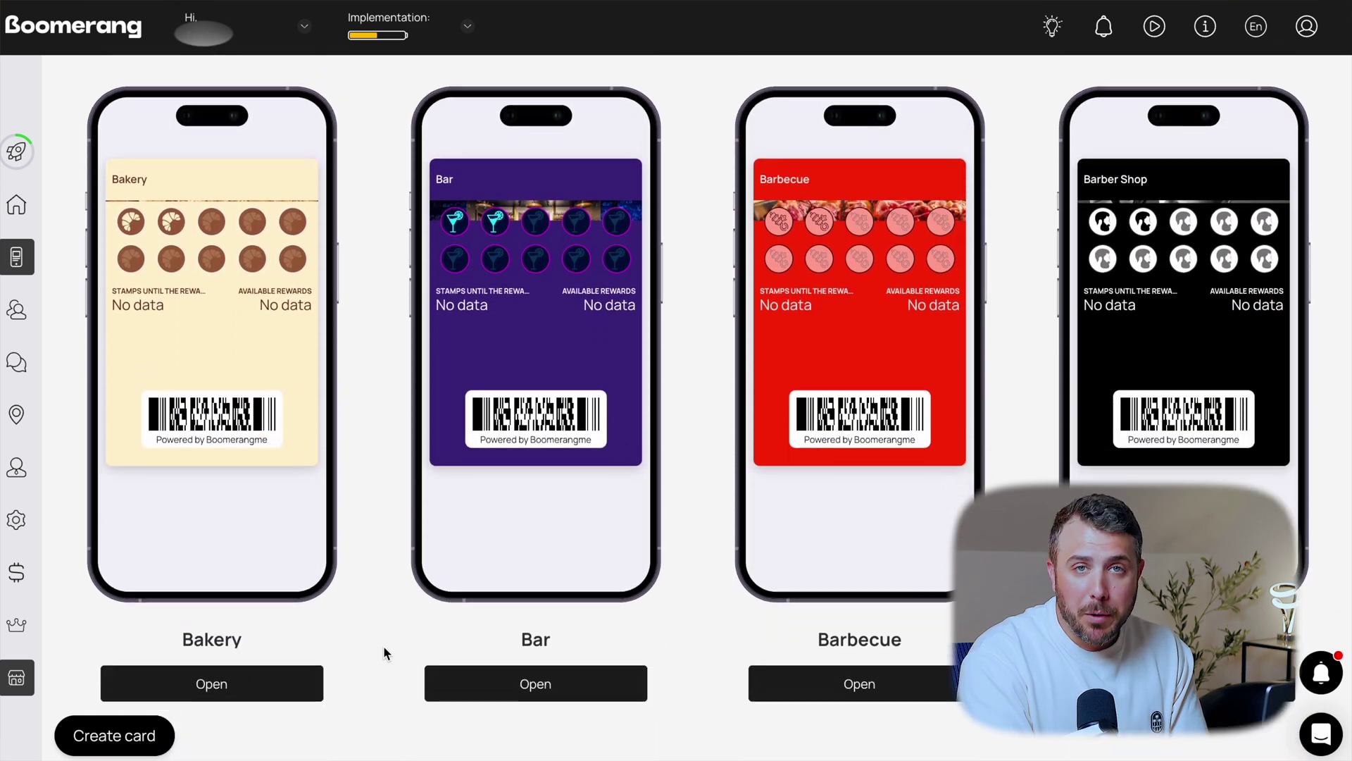
{"action": "scroll", "coordinate": [383, 653], "scroll_direction": "down", "scroll_amount": 1}
{"action": "scroll", "coordinate": [384, 645], "scroll_direction": "down", "scroll_amount": 3}
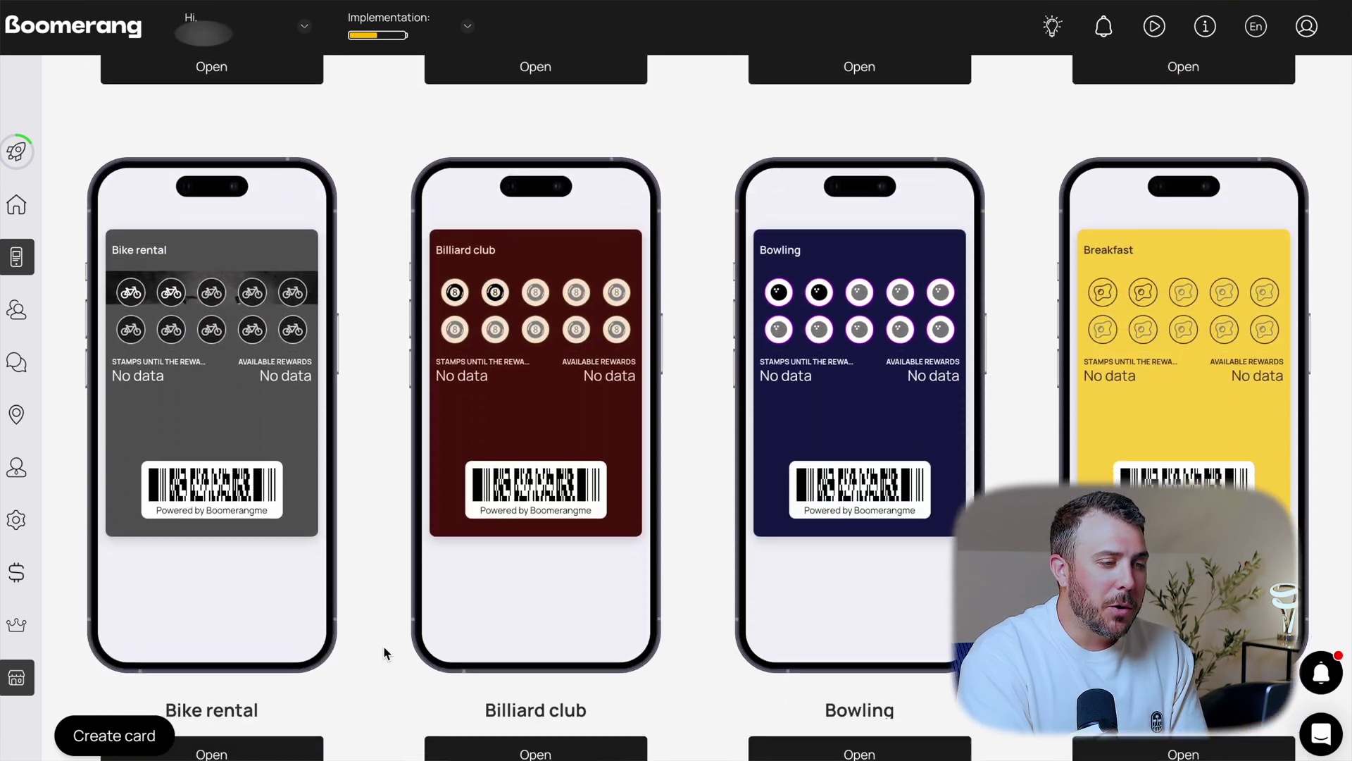
{"action": "scroll", "coordinate": [383, 645], "scroll_direction": "up", "scroll_amount": 6}
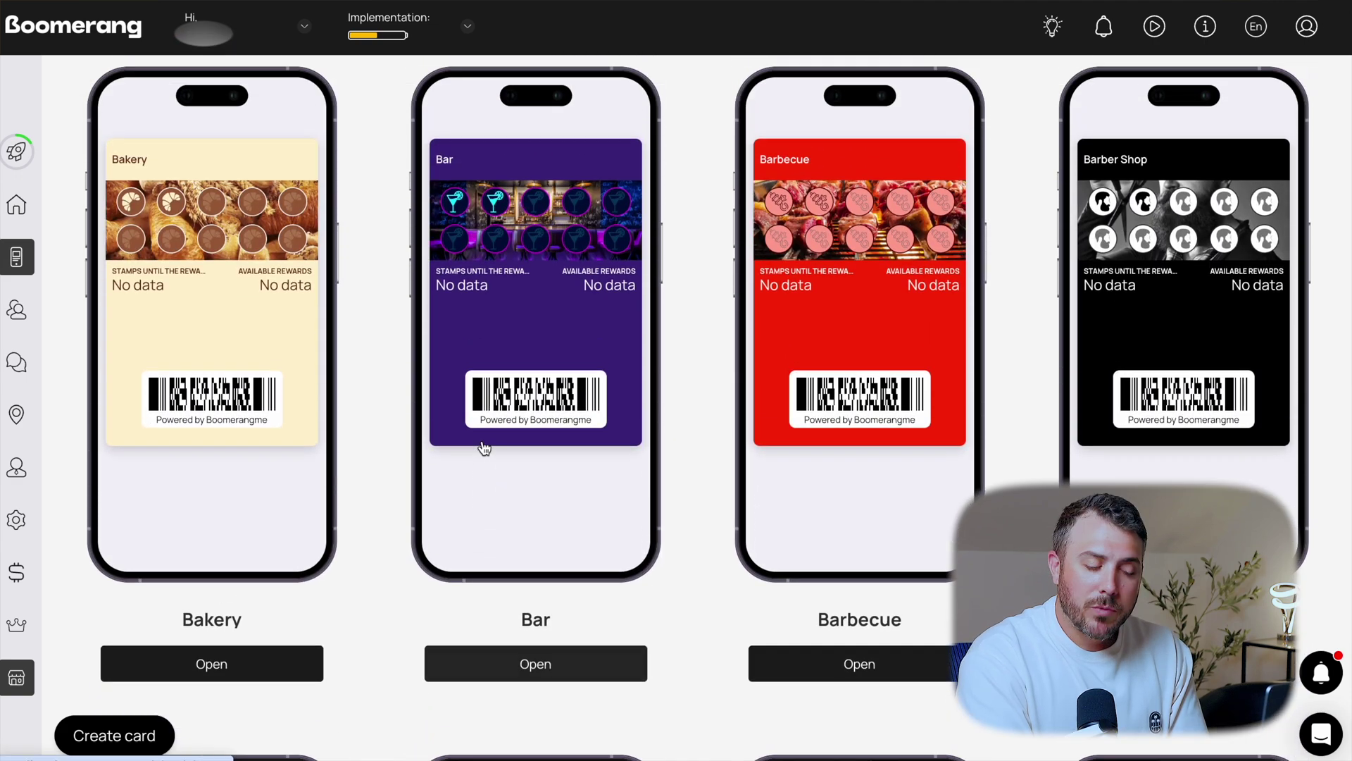
{"action": "left_click", "coordinate": [570, 658]}
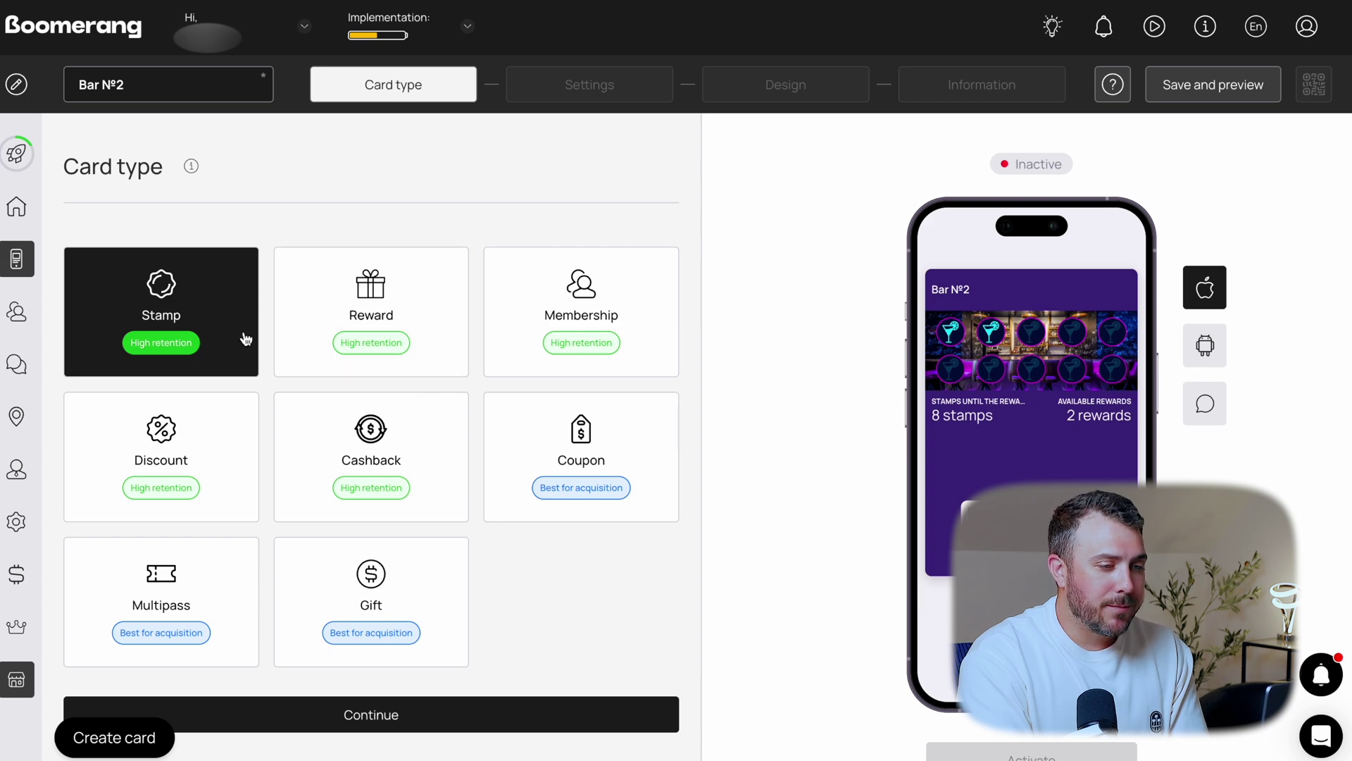
Preview the Membership, Discount, Coupon, Multipass and Gift types, then choose Reward and continue
{"action": "left_click", "coordinate": [326, 310]}
{"action": "left_click", "coordinate": [522, 314]}
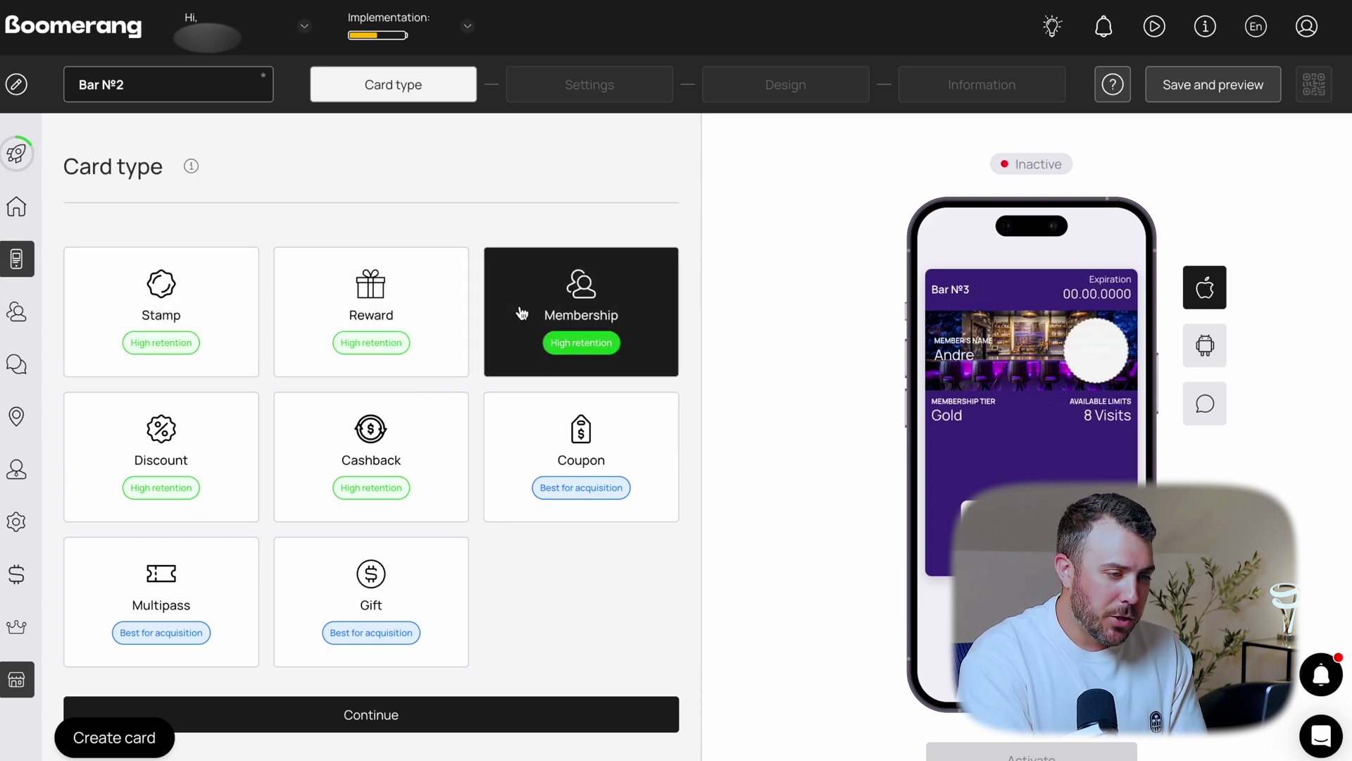
{"action": "left_click", "coordinate": [331, 441]}
{"action": "left_click", "coordinate": [543, 446]}
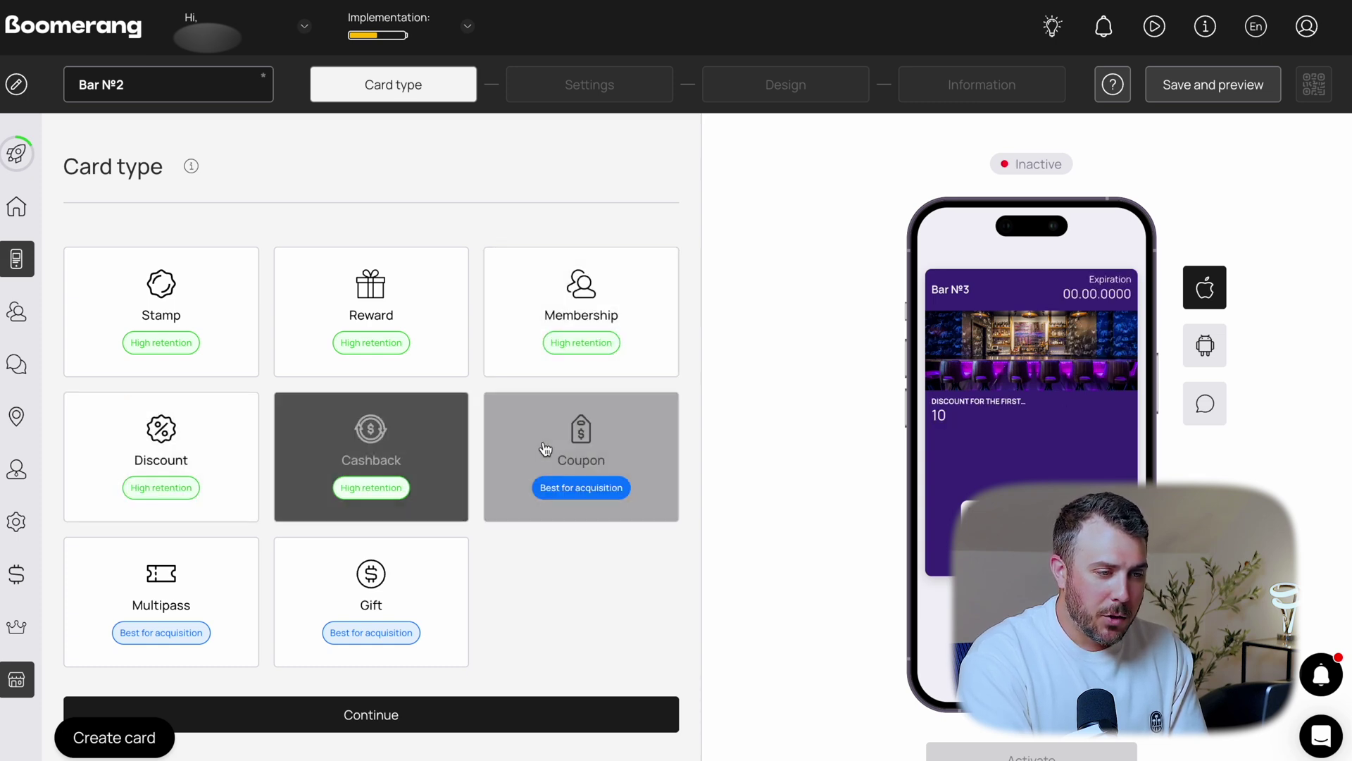
{"action": "left_click", "coordinate": [212, 572]}
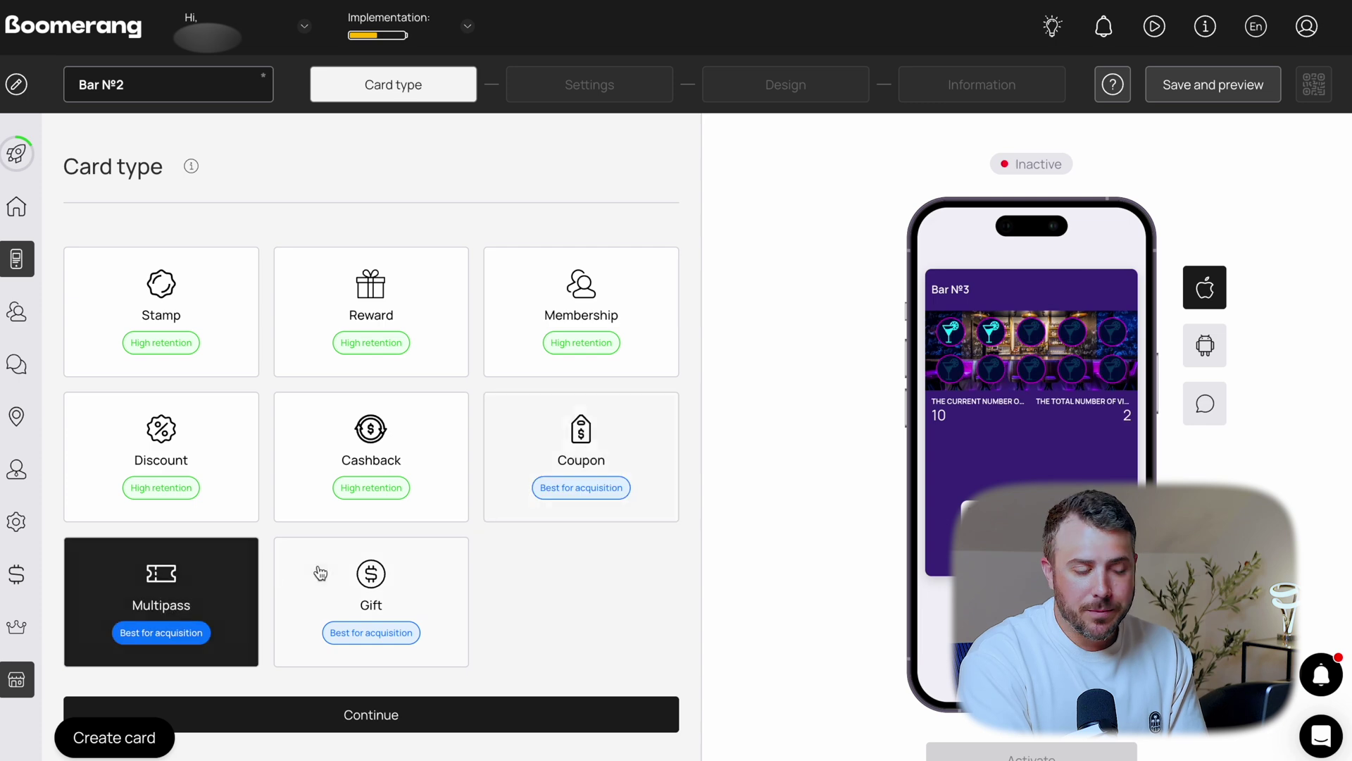
{"action": "left_click", "coordinate": [326, 566]}
{"action": "left_click", "coordinate": [330, 315]}
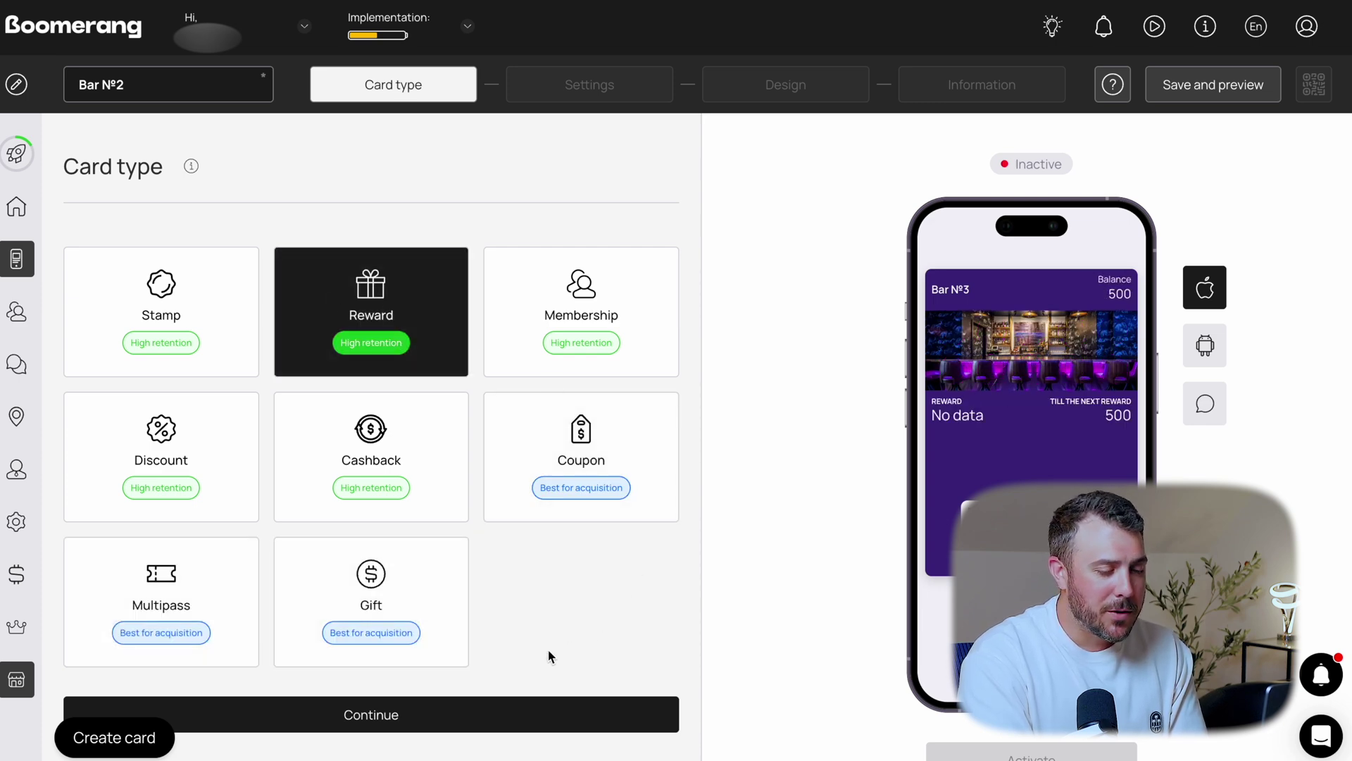
{"action": "left_click", "coordinate": [472, 722]}
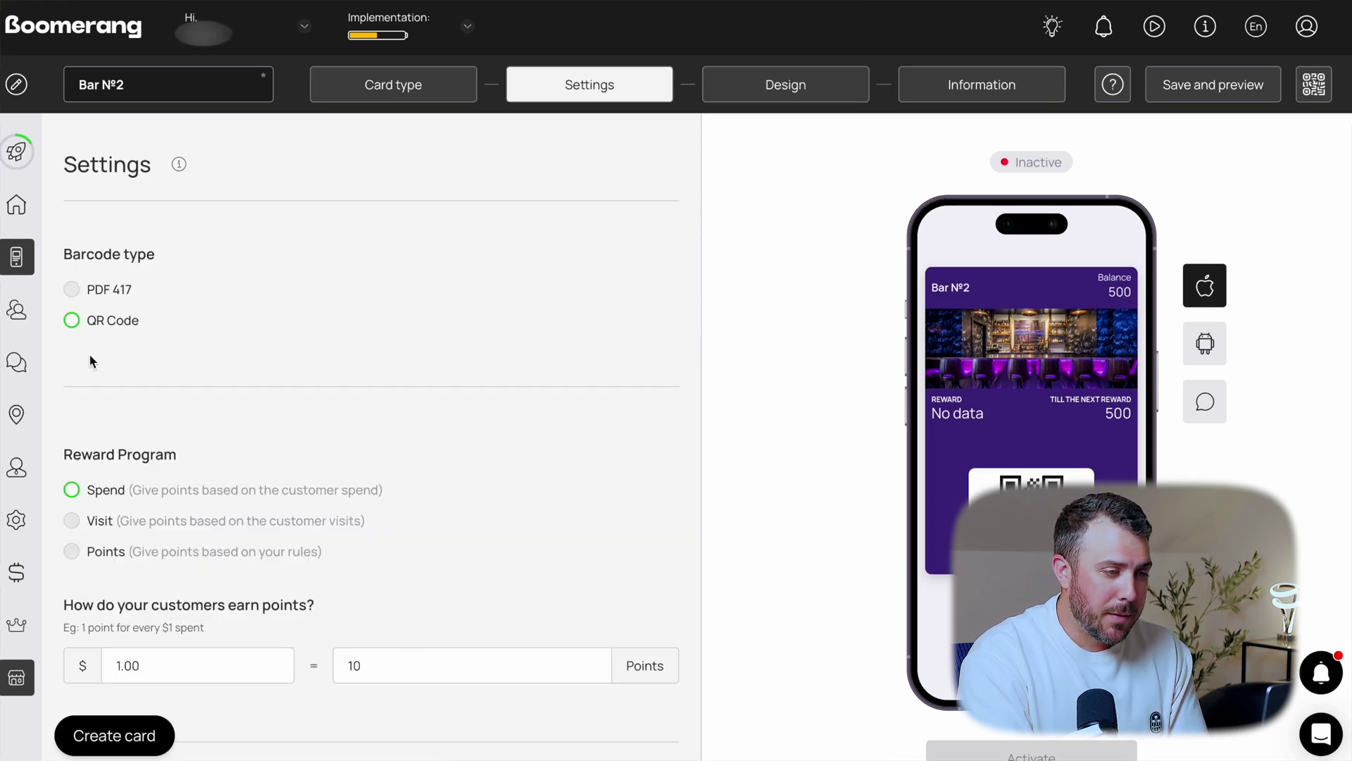
Keep the QR Code barcode and set the first reward level to 200 points for $50.00 off
{"action": "left_click", "coordinate": [73, 323]}
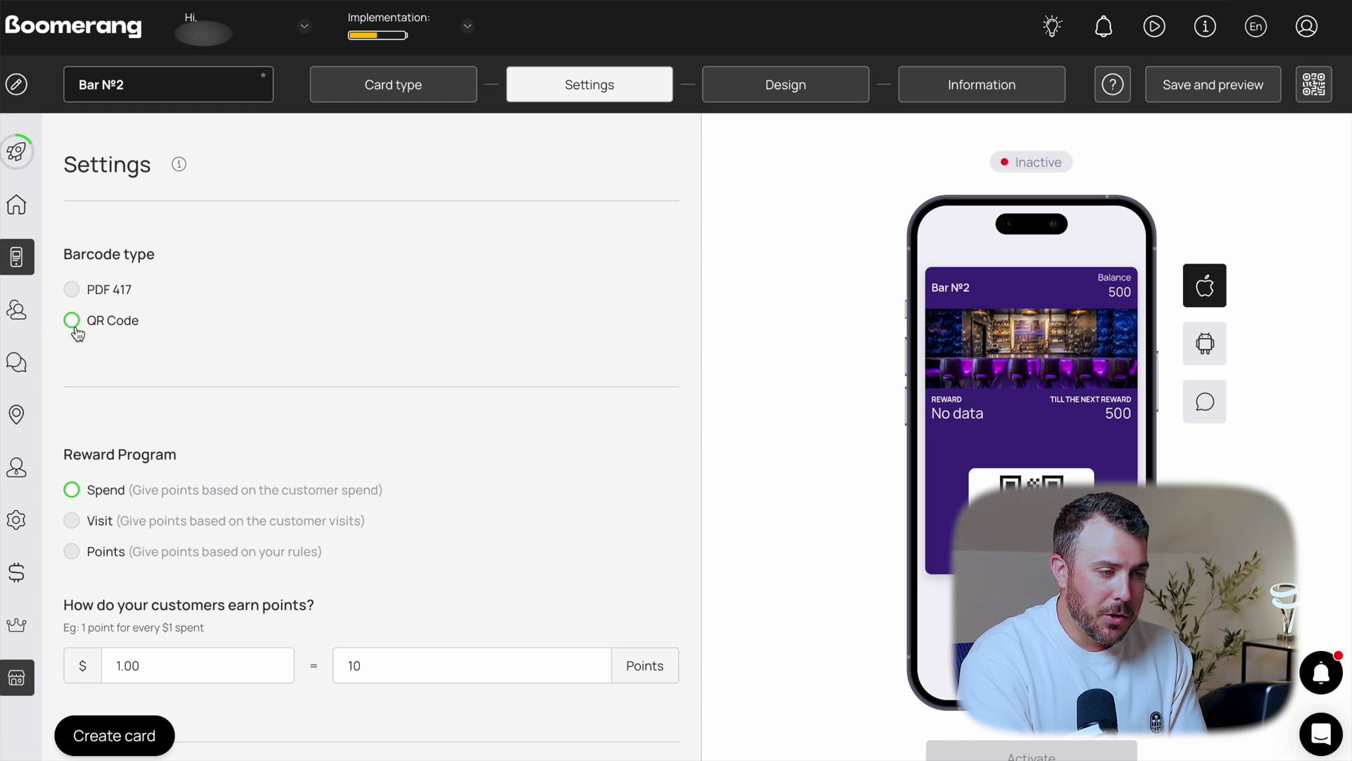
{"action": "scroll", "coordinate": [124, 387], "scroll_direction": "down", "scroll_amount": 2}
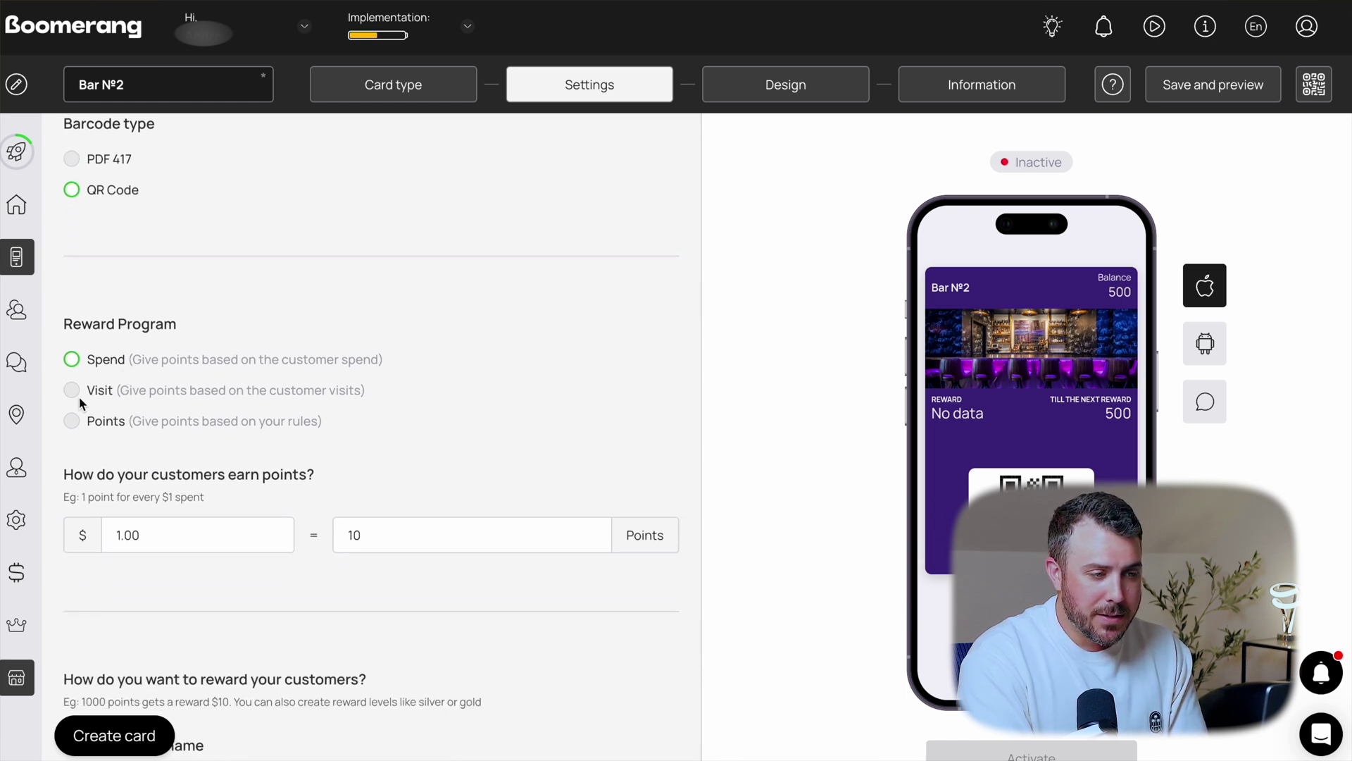
{"action": "scroll", "coordinate": [215, 433], "scroll_direction": "down", "scroll_amount": 7}
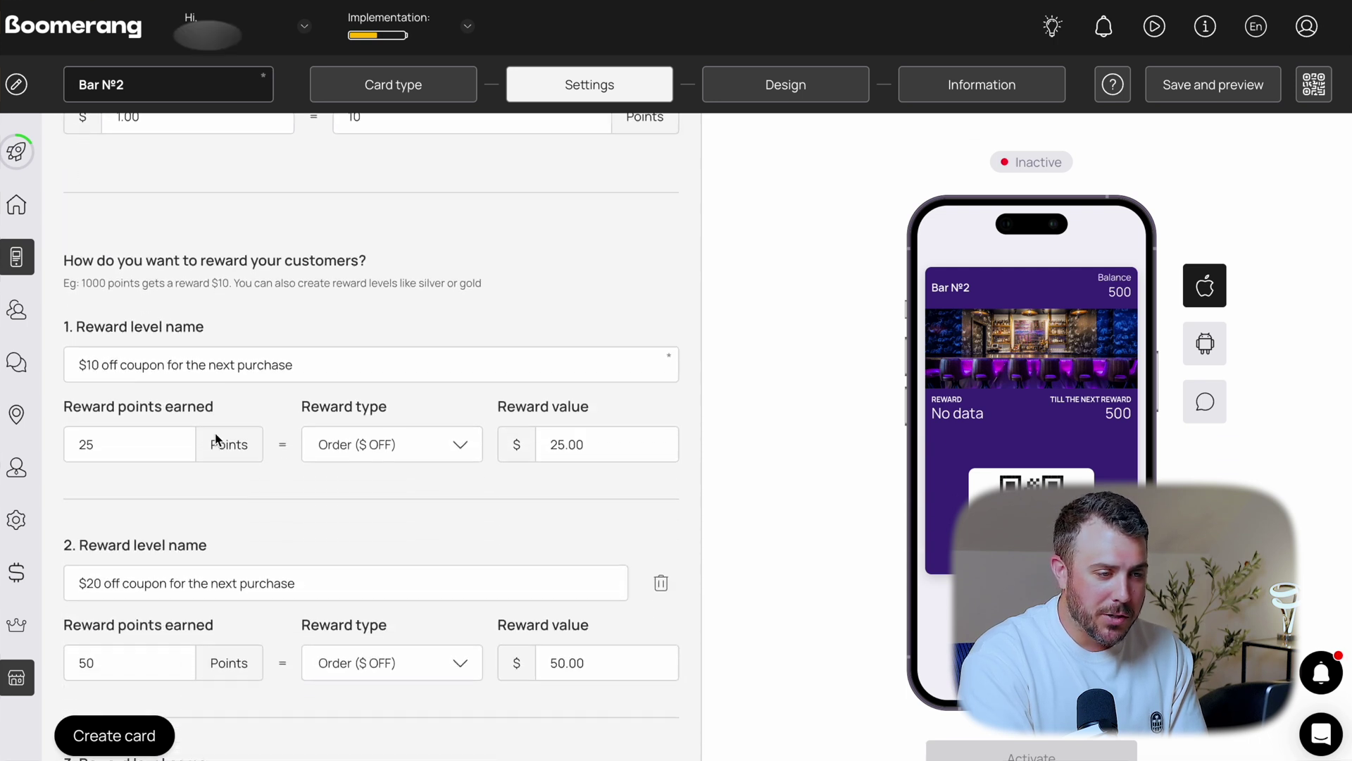
{"action": "double_click", "coordinate": [596, 411]}
{"action": "type", "text": "50"}
{"action": "double_click", "coordinate": [130, 403]}
{"action": "type", "text": "200"}
Set the second reward level to $75.00, adjust its points, and make the card never expire
{"action": "scroll", "coordinate": [252, 556], "scroll_direction": "down", "scroll_amount": 1}
{"action": "double_click", "coordinate": [573, 540]}
{"action": "type", "text": "75"}
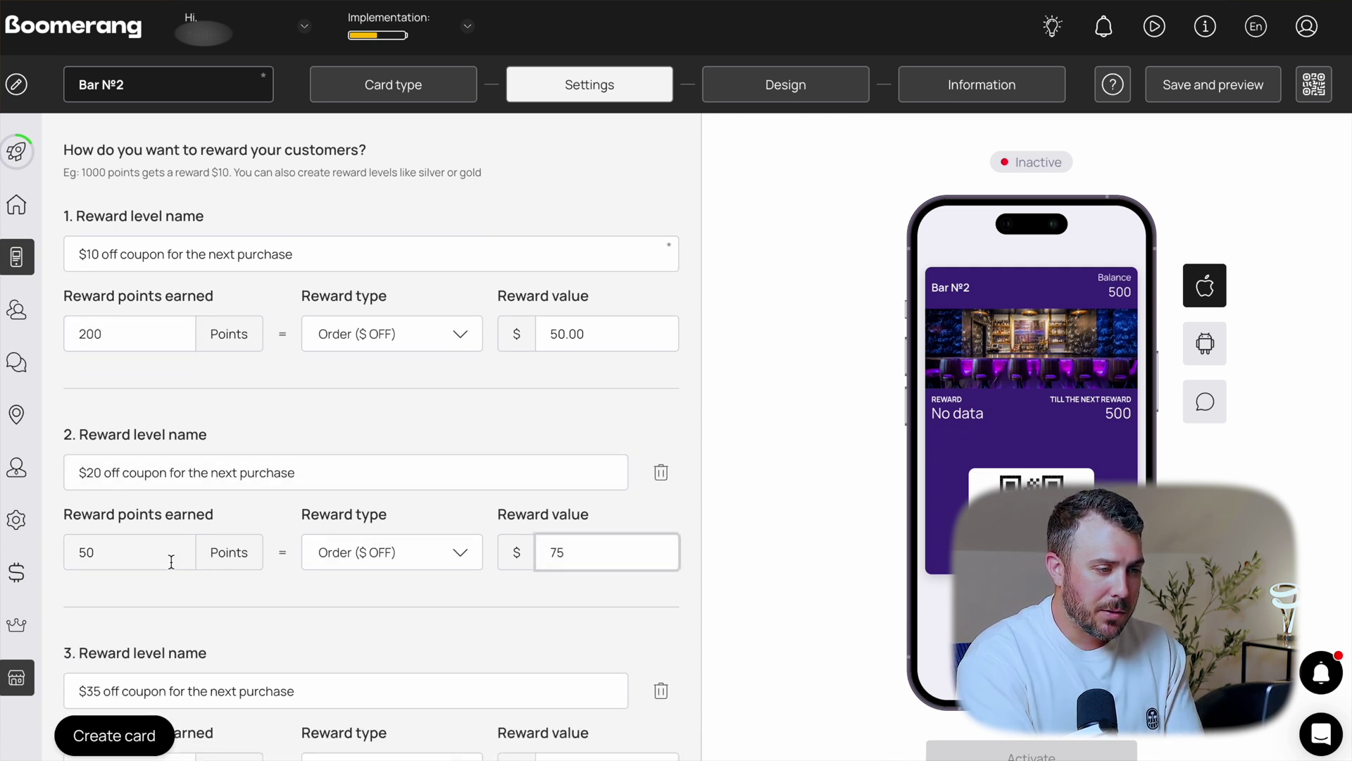
{"action": "double_click", "coordinate": [167, 556]}
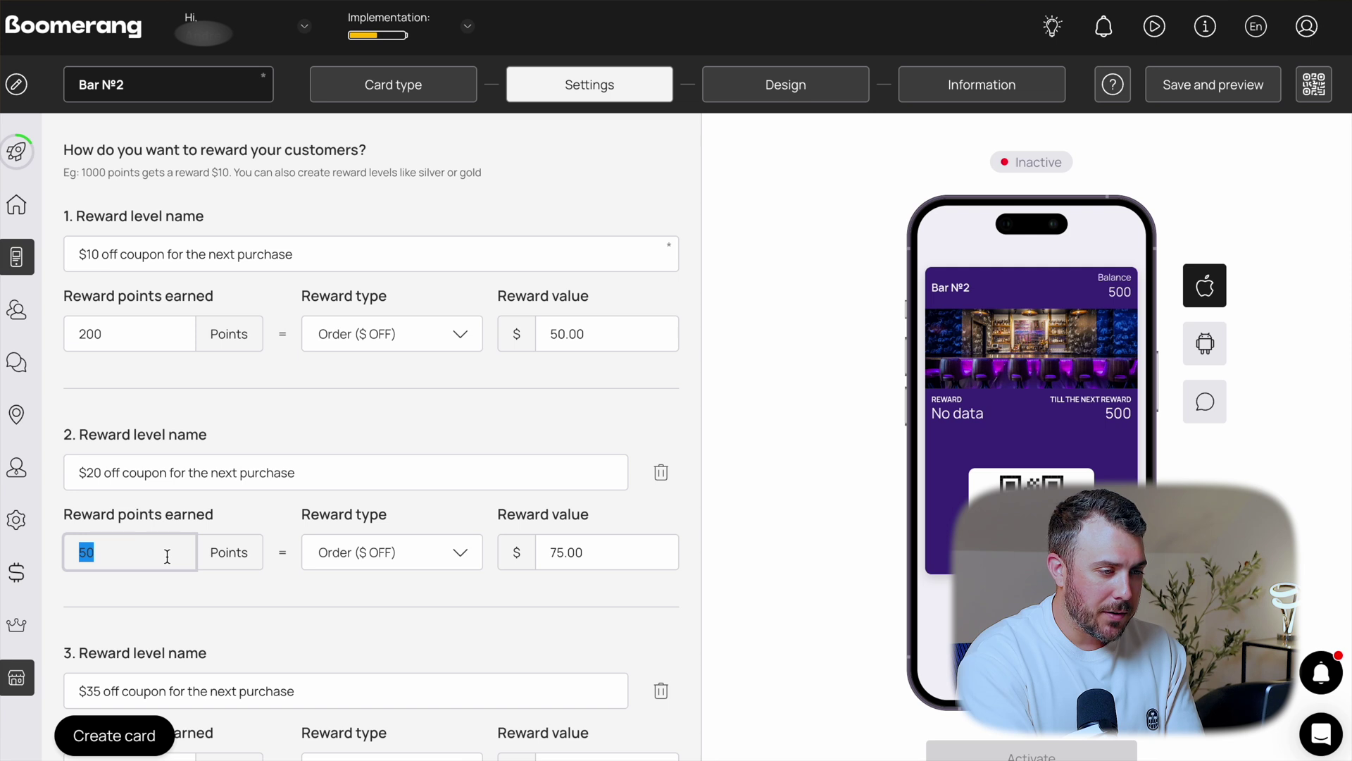
{"action": "type", "text": "30"}
{"action": "scroll", "coordinate": [73, 326], "scroll_direction": "down", "scroll_amount": 10}
{"action": "left_click", "coordinate": [71, 330]}
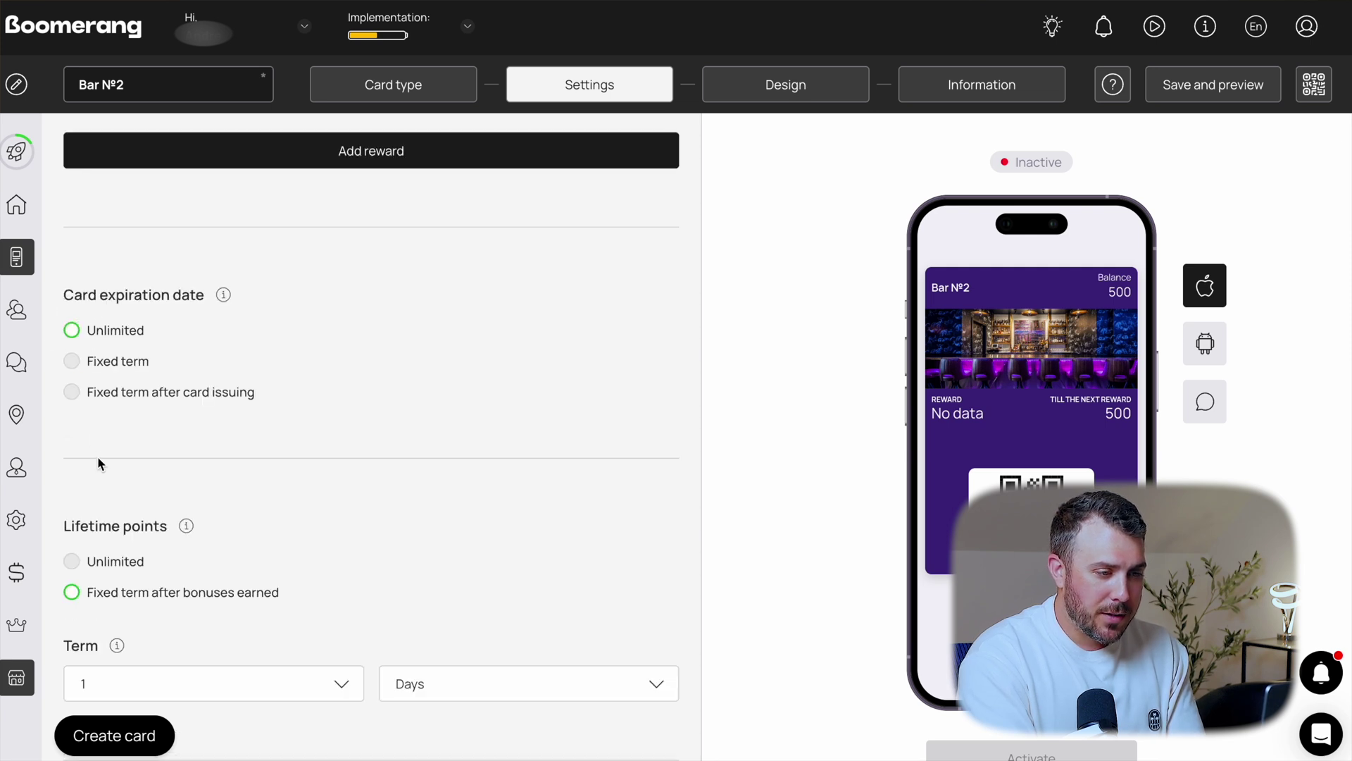
Make lifetime points unlimited and require first name, email and date of birth on sign-up
{"action": "left_click", "coordinate": [73, 562]}
{"action": "scroll", "coordinate": [74, 560], "scroll_direction": "down", "scroll_amount": 10}
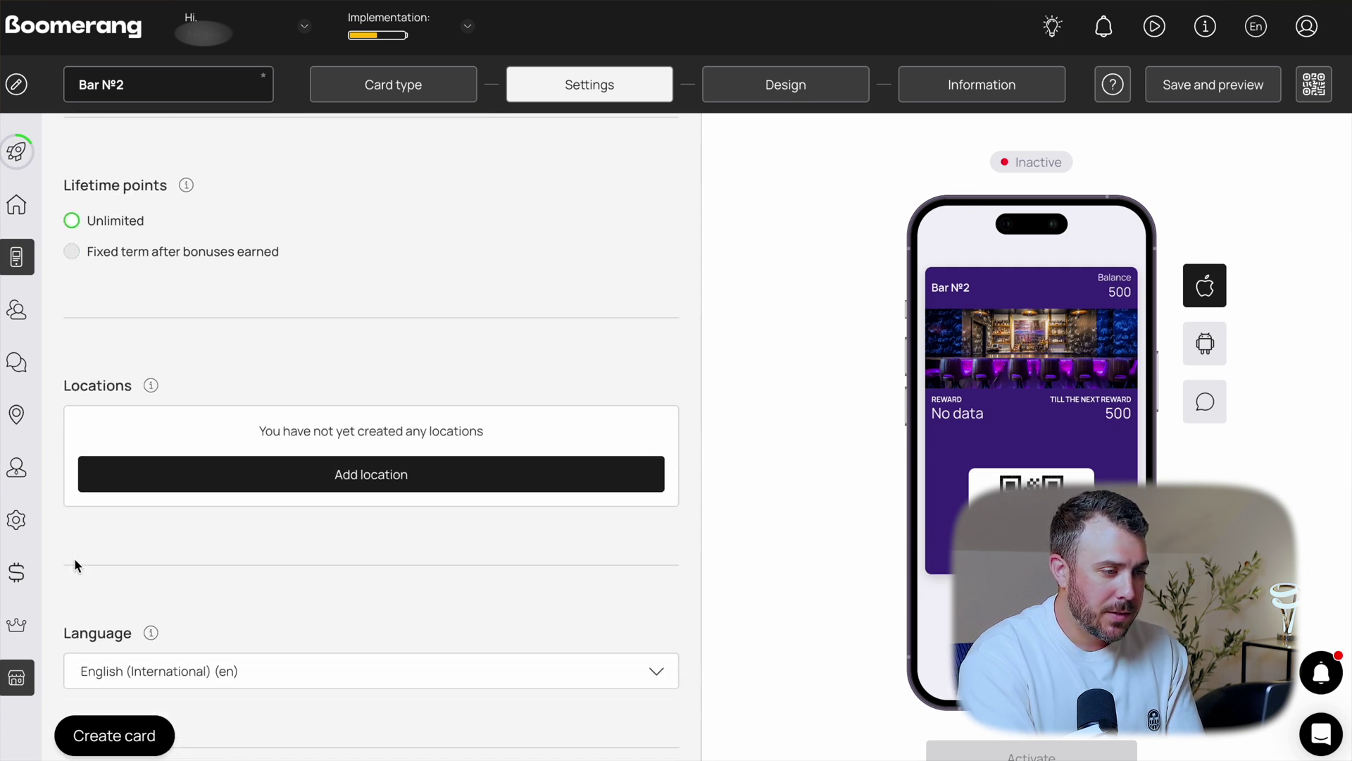
{"action": "scroll", "coordinate": [74, 558], "scroll_direction": "down", "scroll_amount": 8}
{"action": "scroll", "coordinate": [91, 549], "scroll_direction": "up", "scroll_amount": 1}
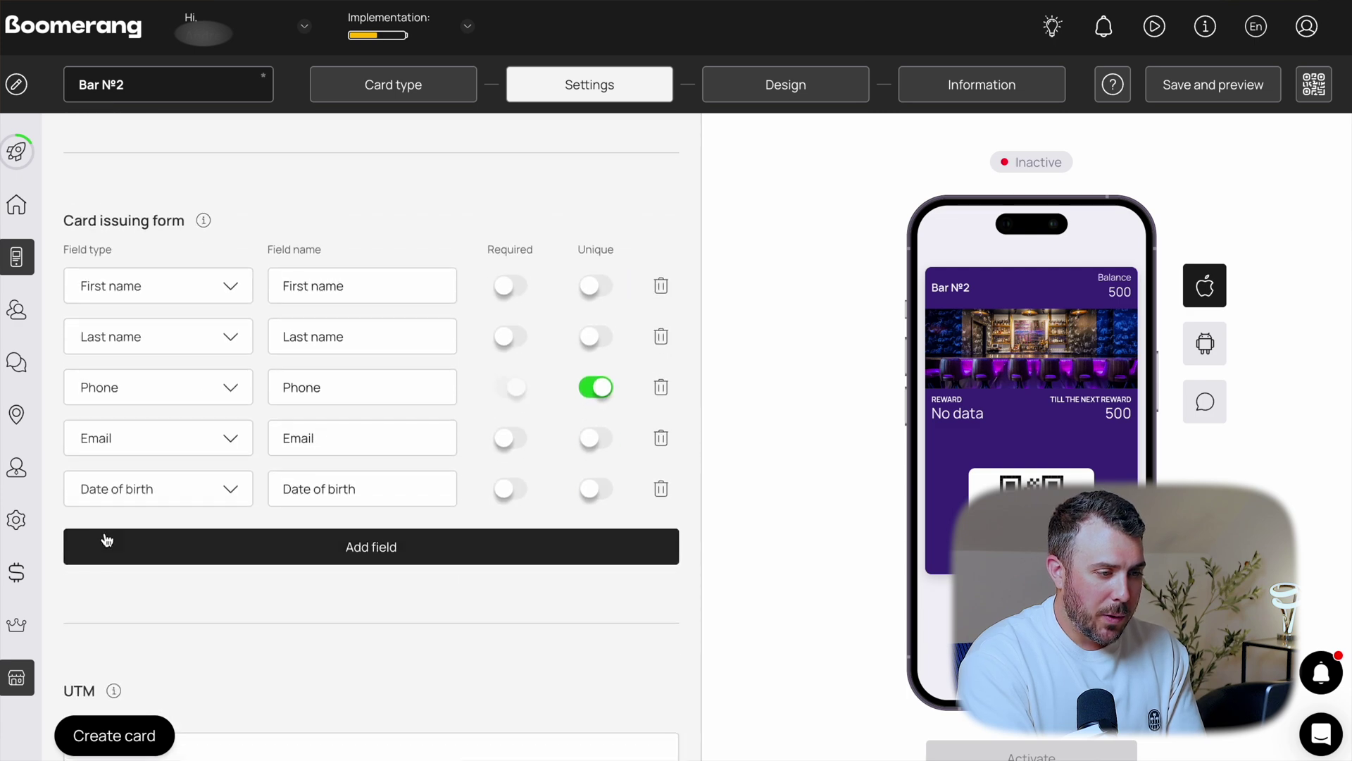
{"action": "left_click", "coordinate": [518, 293]}
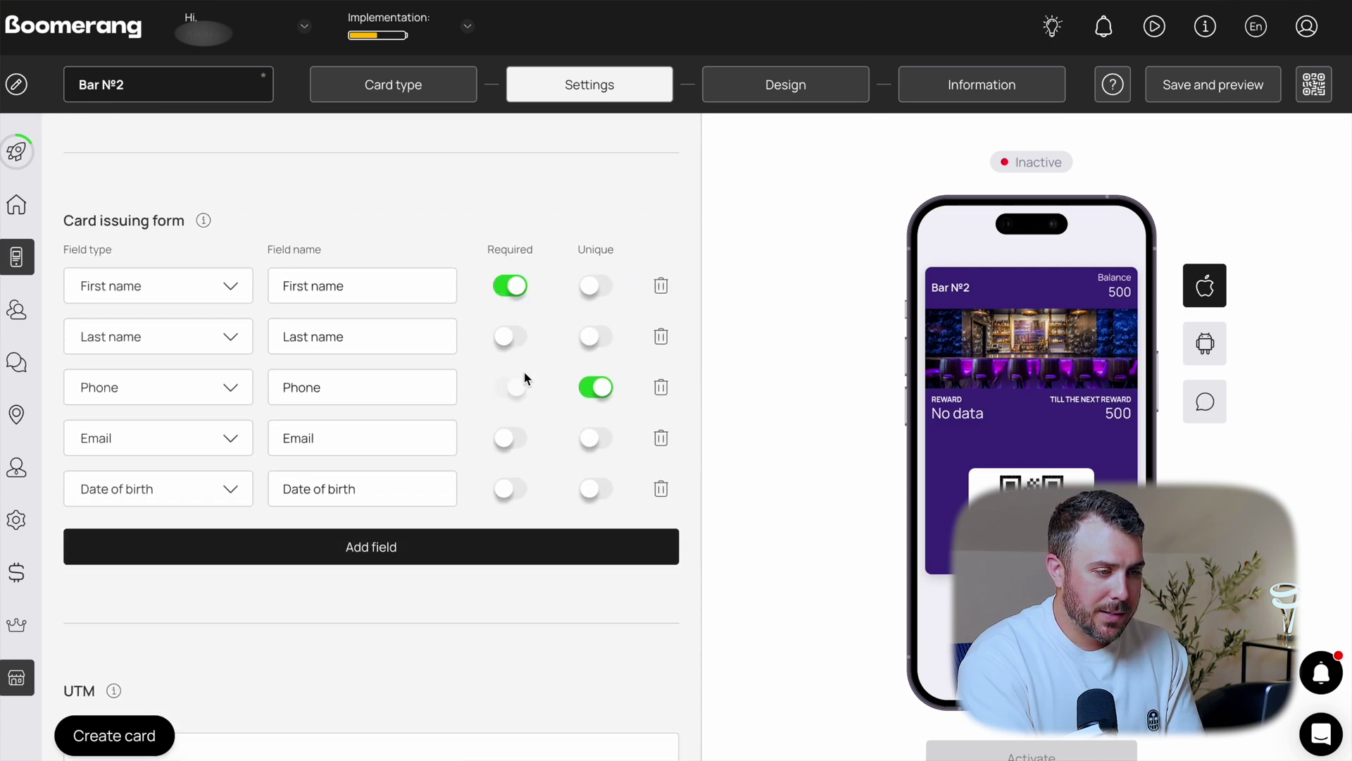
{"action": "left_click", "coordinate": [527, 443]}
{"action": "left_click", "coordinate": [518, 492]}
Enable visit tracking and earning points when a reward is redeemed
{"action": "scroll", "coordinate": [519, 492], "scroll_direction": "down", "scroll_amount": 10}
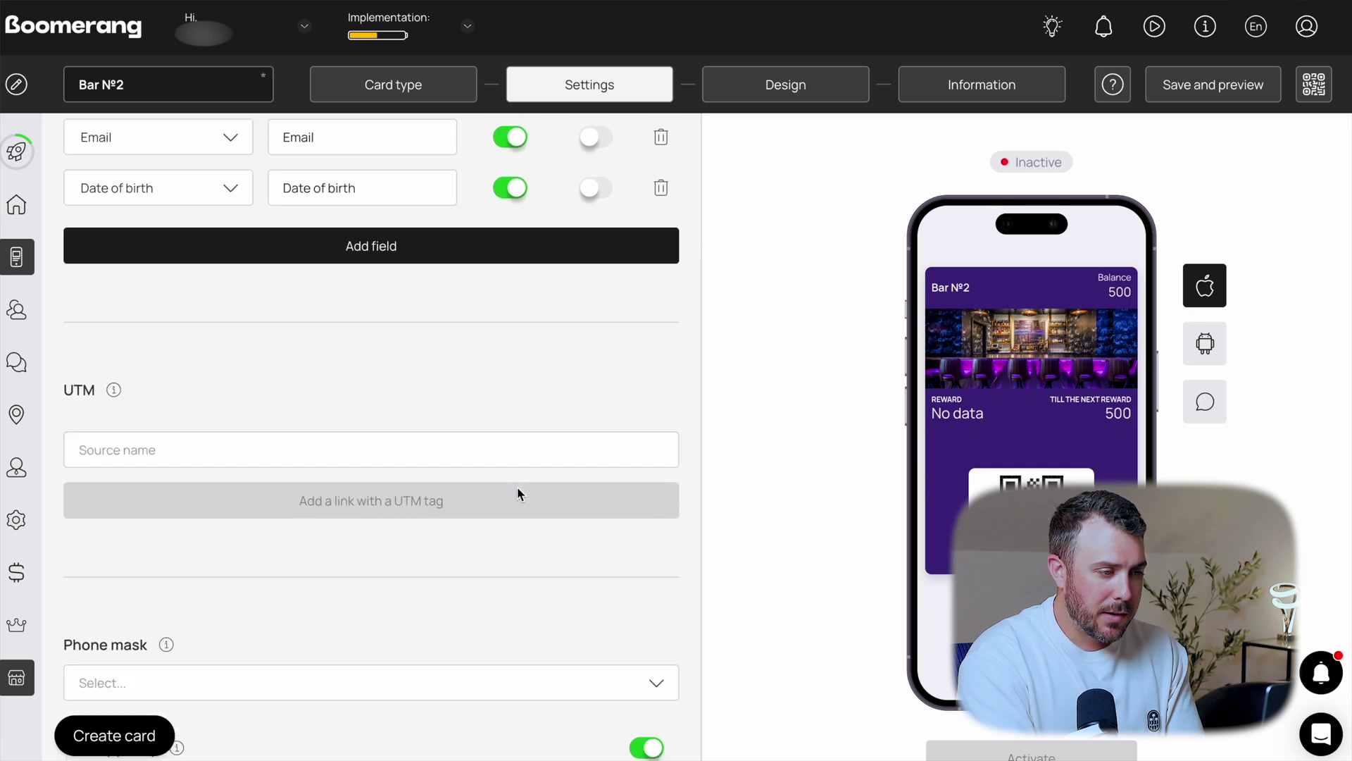
{"action": "scroll", "coordinate": [517, 488], "scroll_direction": "down", "scroll_amount": 6}
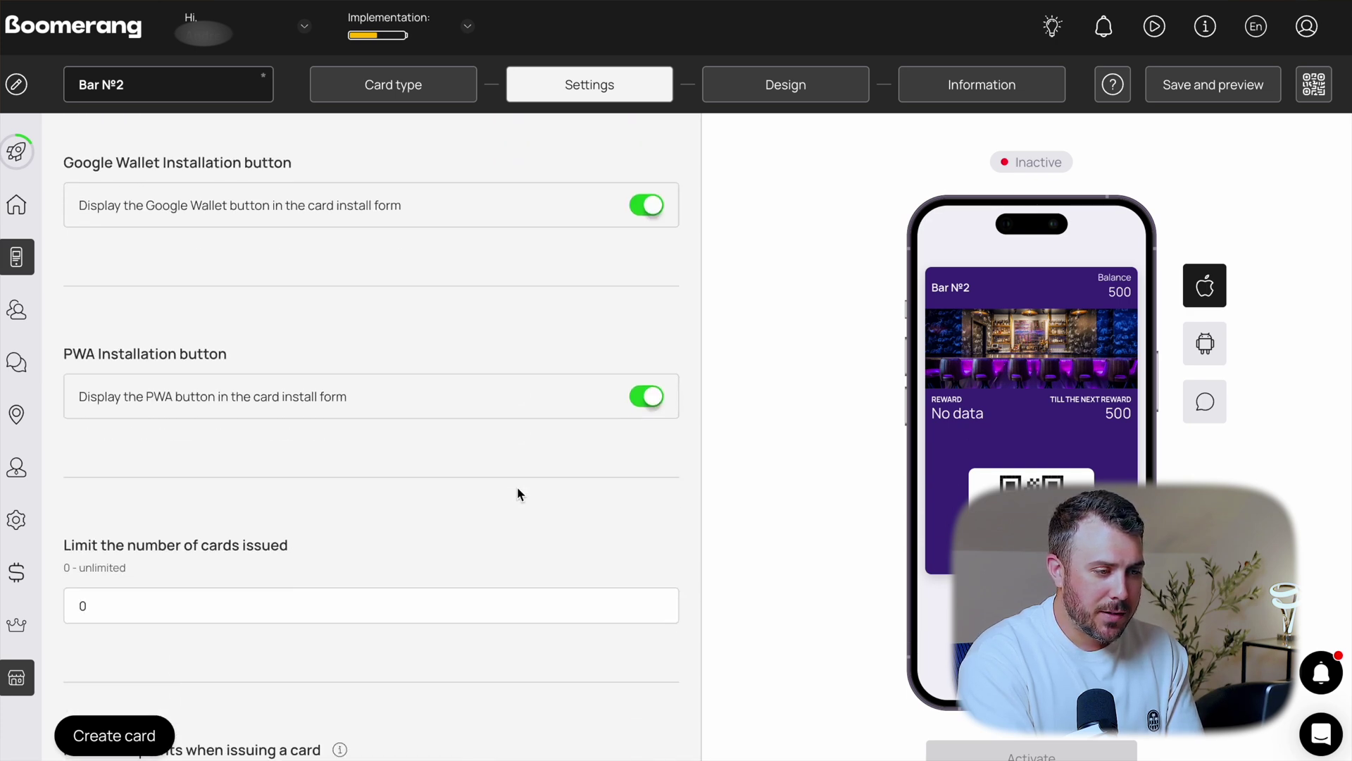
{"action": "scroll", "coordinate": [517, 488], "scroll_direction": "up", "scroll_amount": 1}
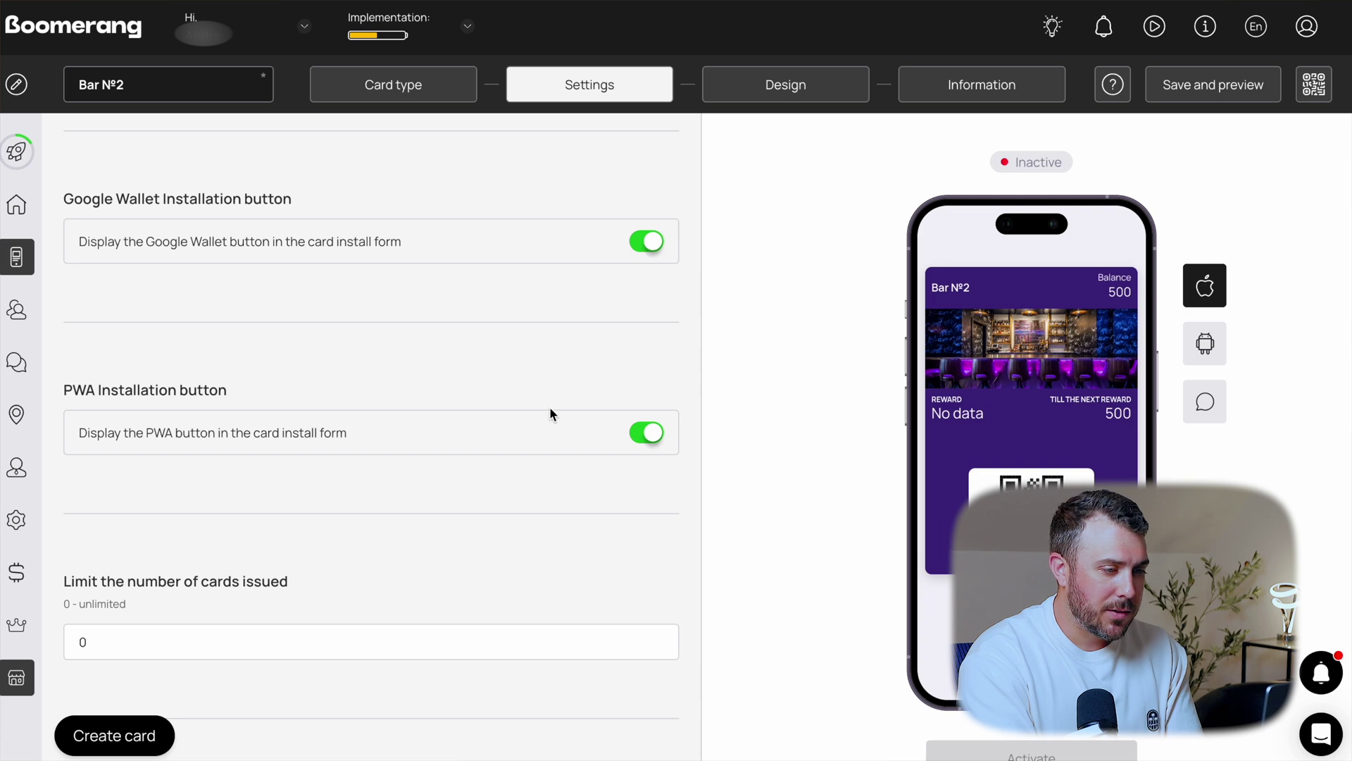
{"action": "scroll", "coordinate": [549, 411], "scroll_direction": "down", "scroll_amount": 8}
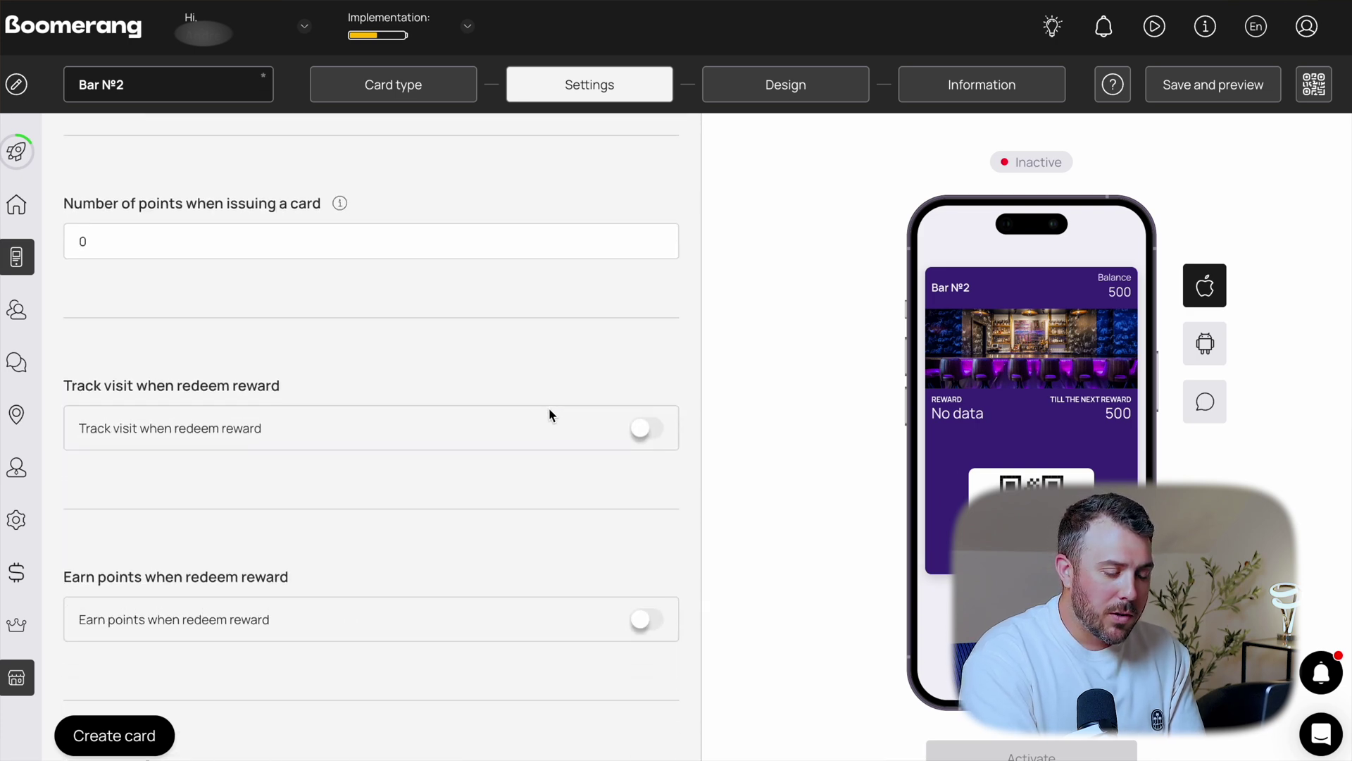
{"action": "left_click", "coordinate": [649, 394]}
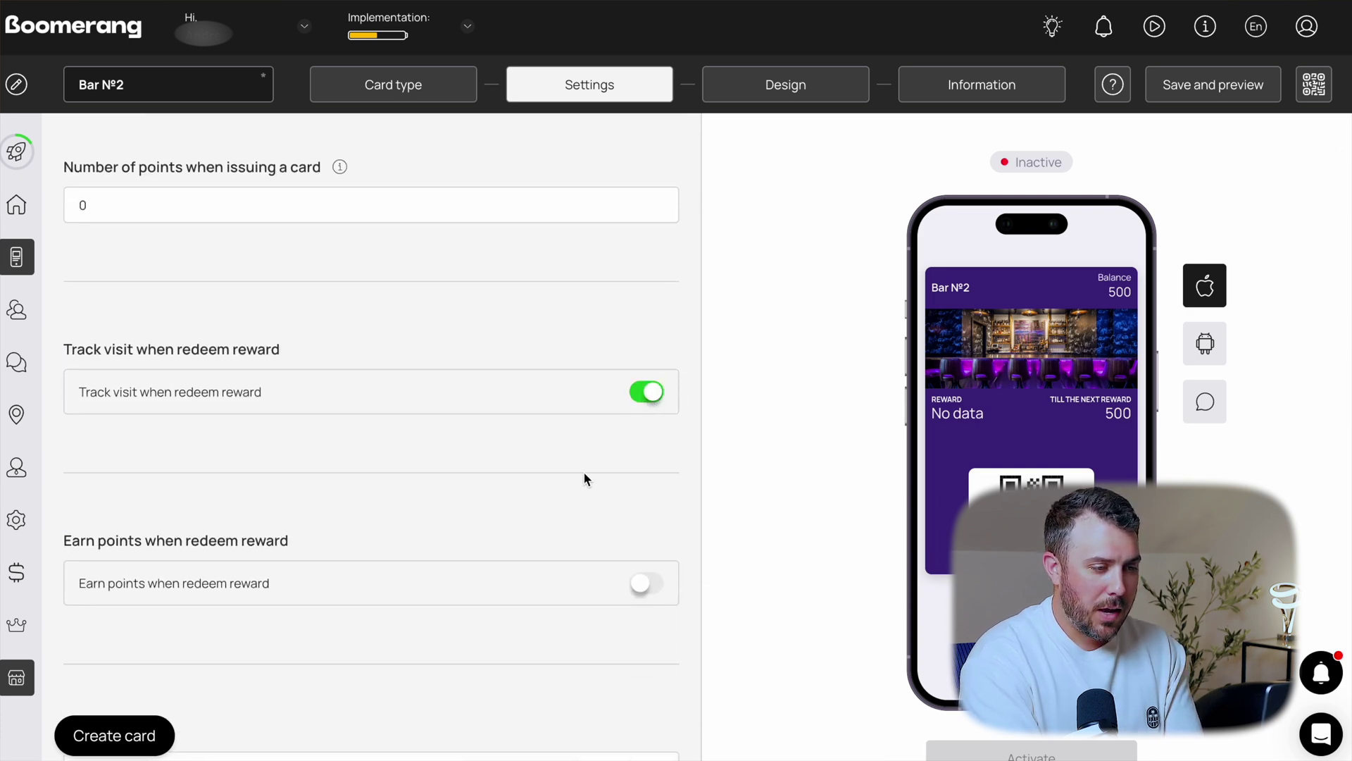
{"action": "scroll", "coordinate": [585, 479], "scroll_direction": "down", "scroll_amount": 3}
{"action": "left_click", "coordinate": [647, 356]}
{"action": "left_click", "coordinate": [392, 572]}
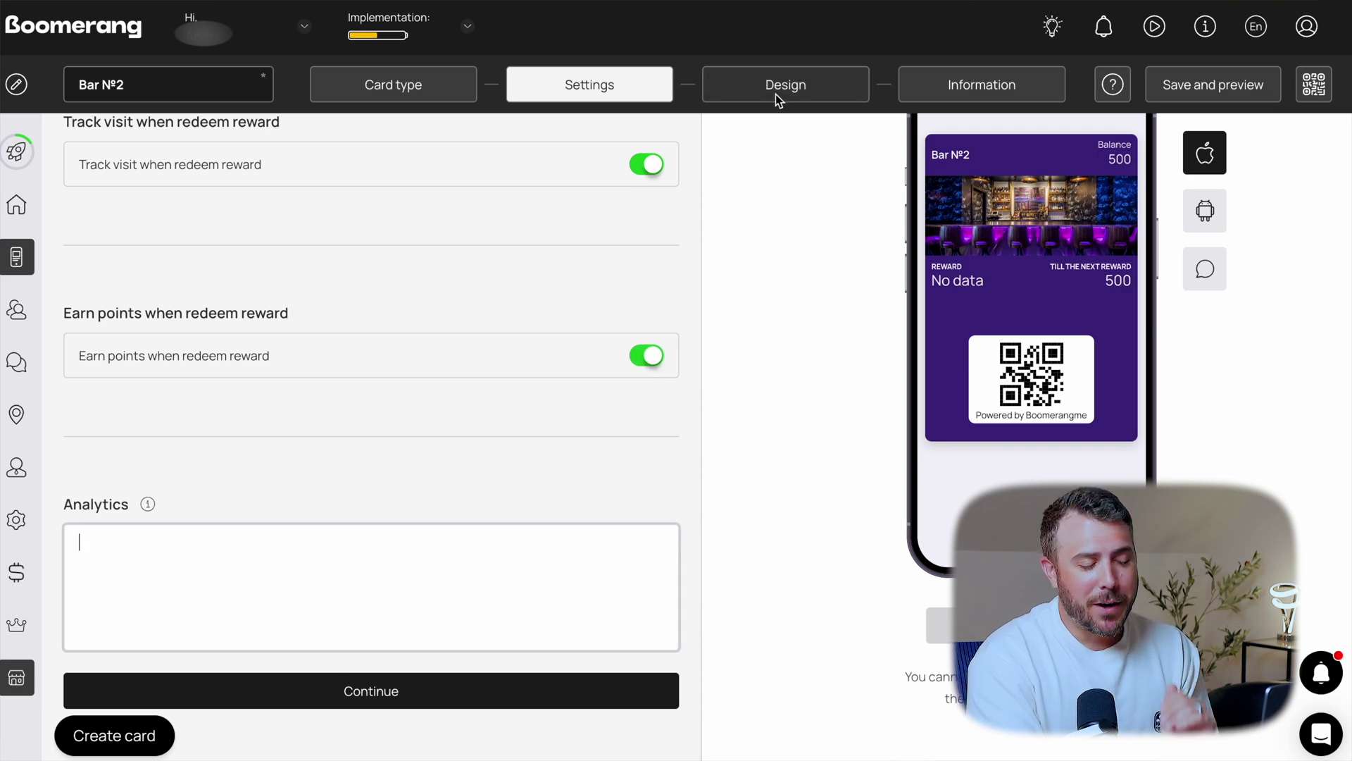
{"action": "left_click", "coordinate": [776, 95]}
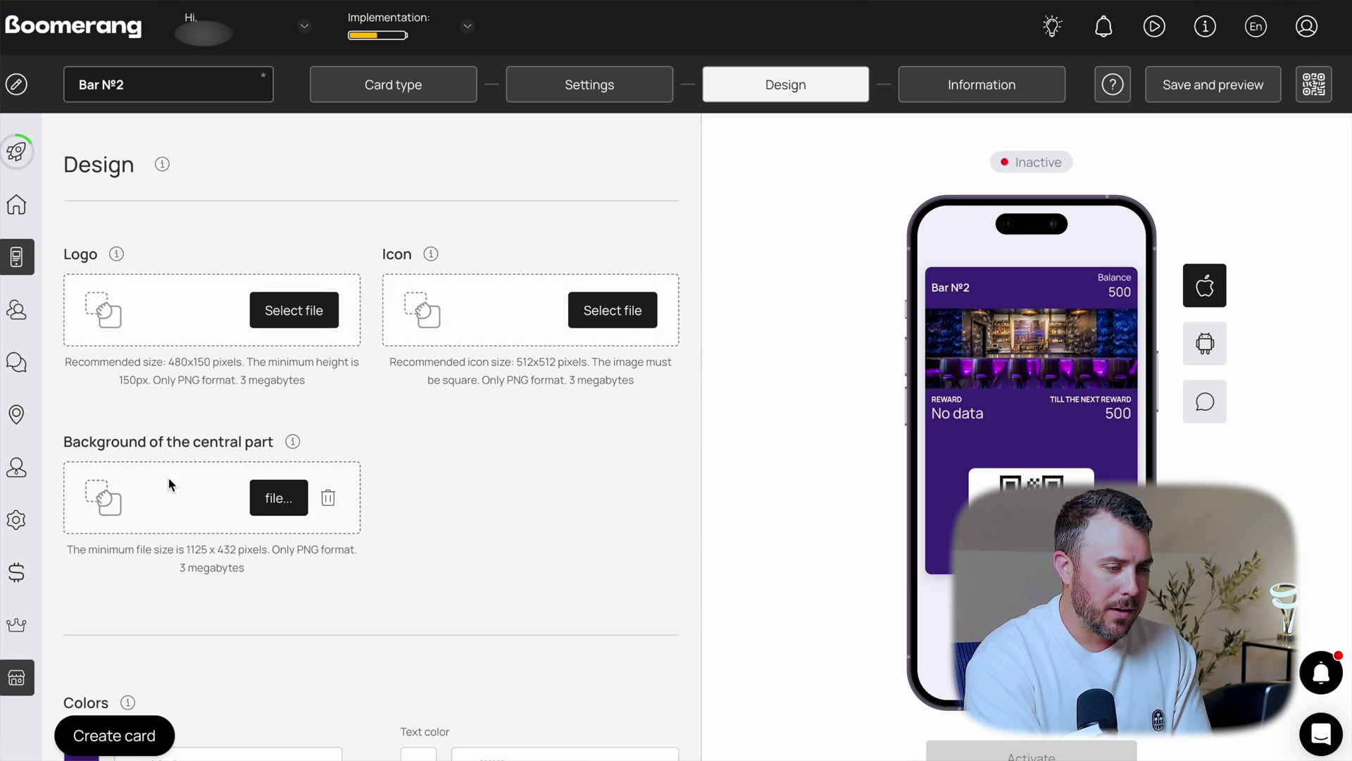
Set the card background to #ffffff and the centre part colour to #3d12a1
{"action": "scroll", "coordinate": [205, 522], "scroll_direction": "down", "scroll_amount": 6}
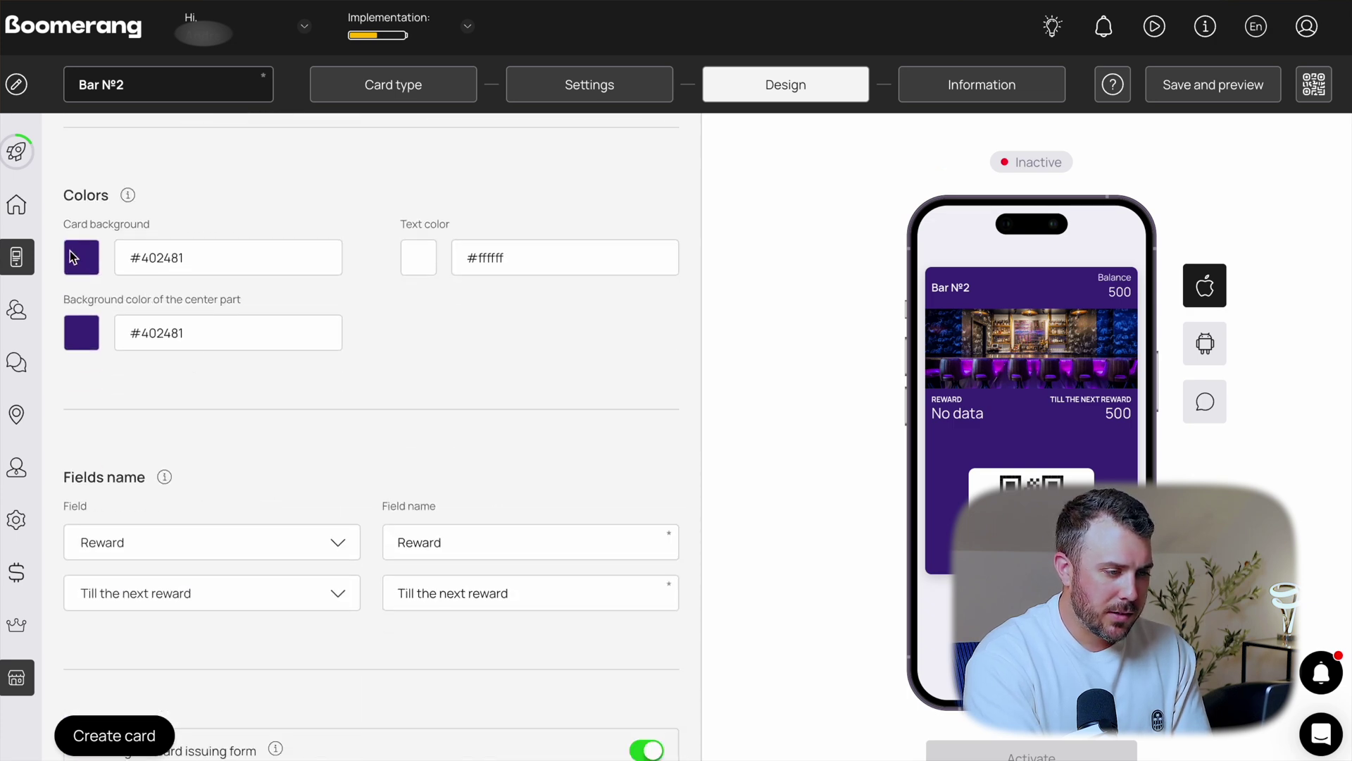
{"action": "left_click", "coordinate": [79, 257]}
{"action": "left_click_drag", "start_coordinate": [211, 338], "coordinate": [66, 277]}
{"action": "left_click", "coordinate": [384, 332]}
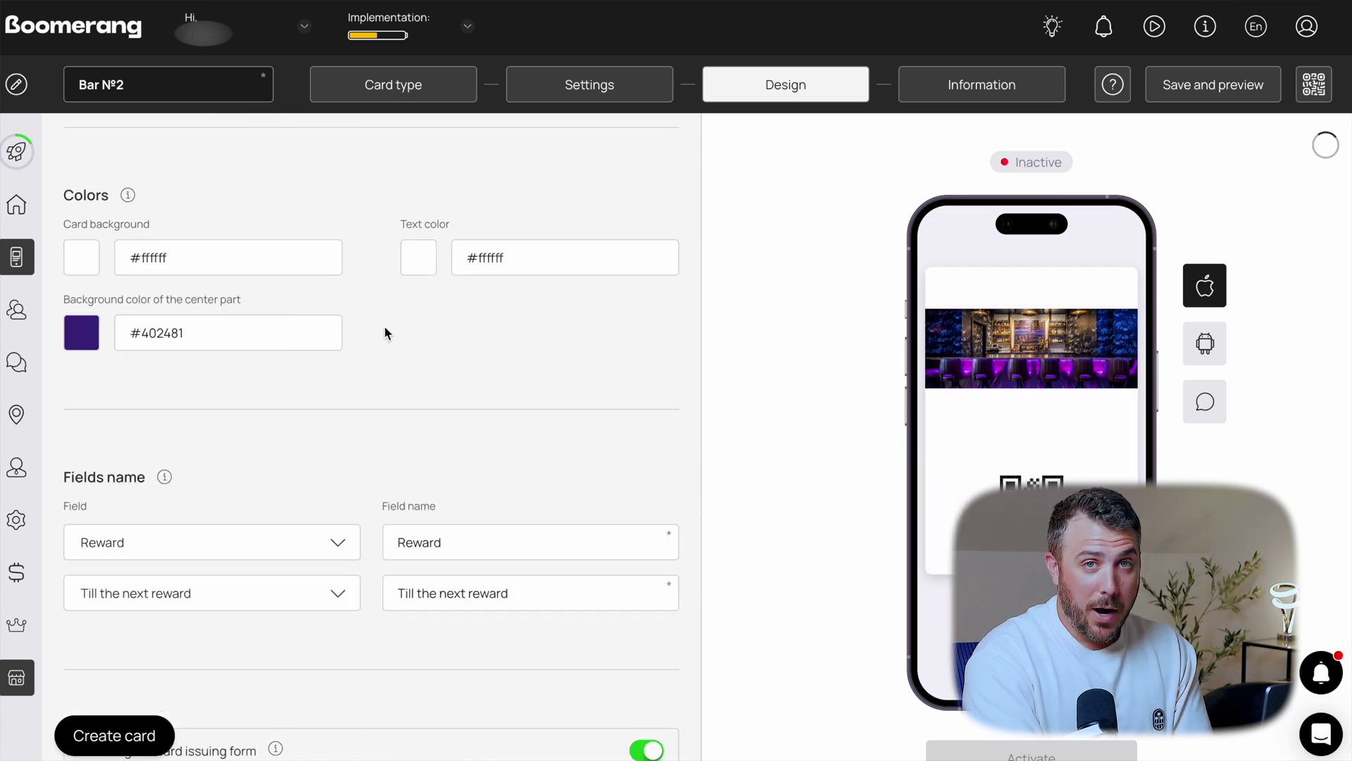
{"action": "left_click", "coordinate": [83, 332]}
{"action": "left_click_drag", "start_coordinate": [166, 394], "coordinate": [250, 399]}
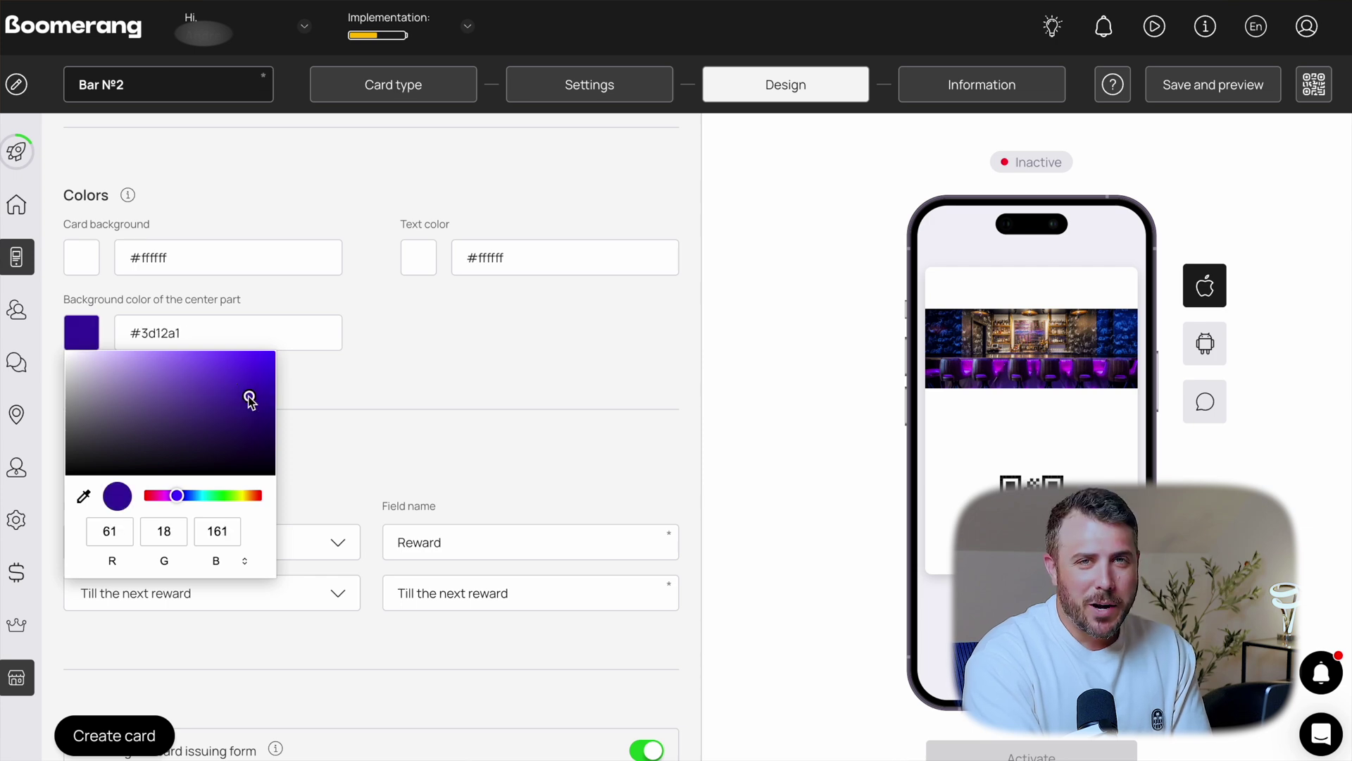
{"action": "left_click", "coordinate": [378, 412]}
{"action": "scroll", "coordinate": [380, 403], "scroll_direction": "down", "scroll_amount": 3}
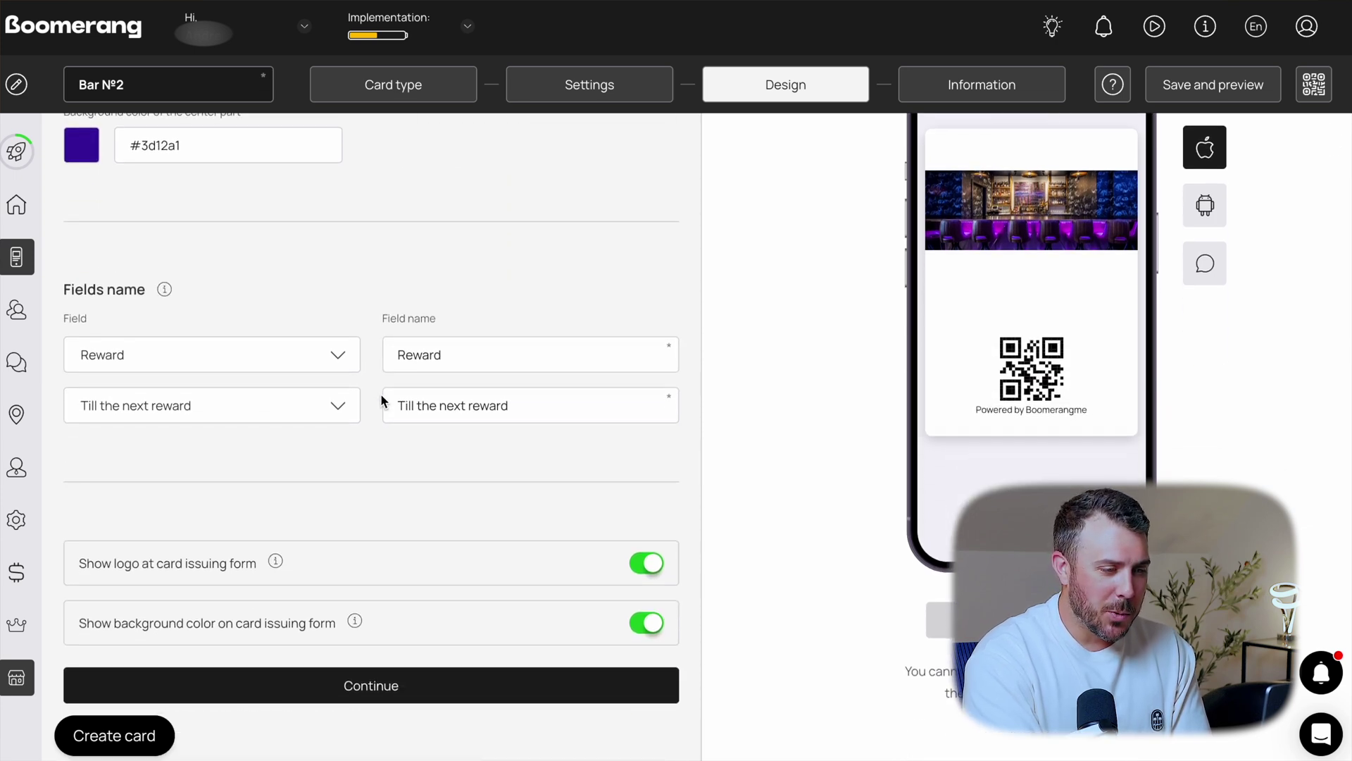
Go to the card's Information step and review the description and company name fields
{"action": "left_click", "coordinate": [953, 95]}
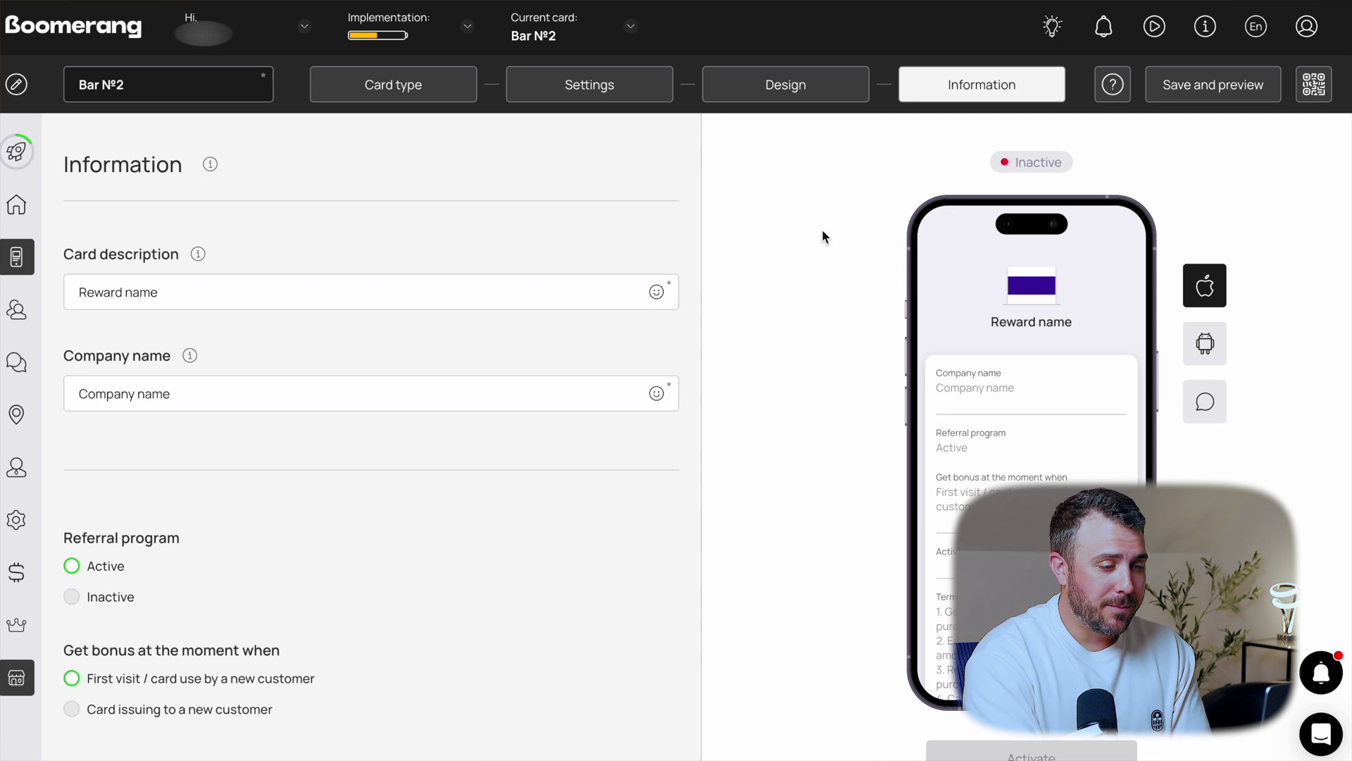
{"action": "triple_click", "coordinate": [461, 295]}
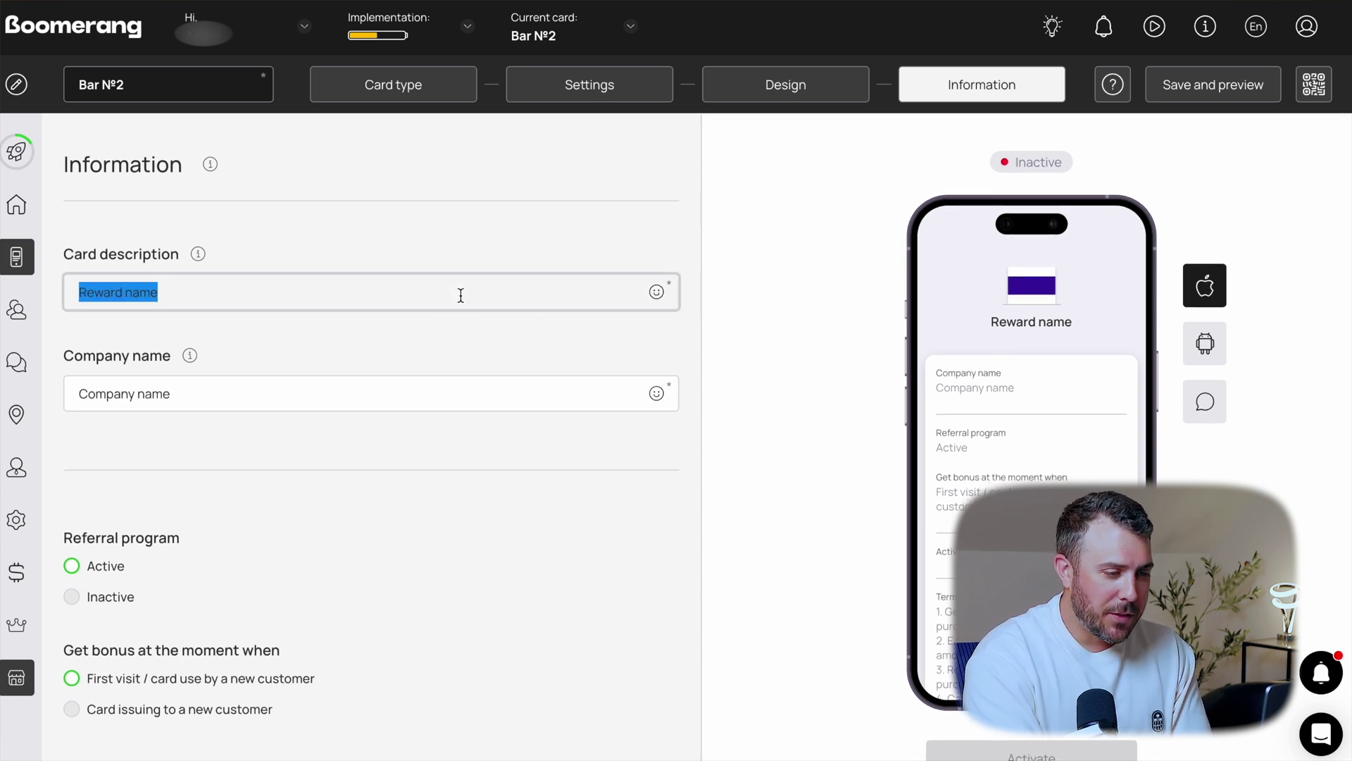
{"action": "double_click", "coordinate": [344, 393]}
{"action": "scroll", "coordinate": [311, 538], "scroll_direction": "down", "scroll_amount": 3}
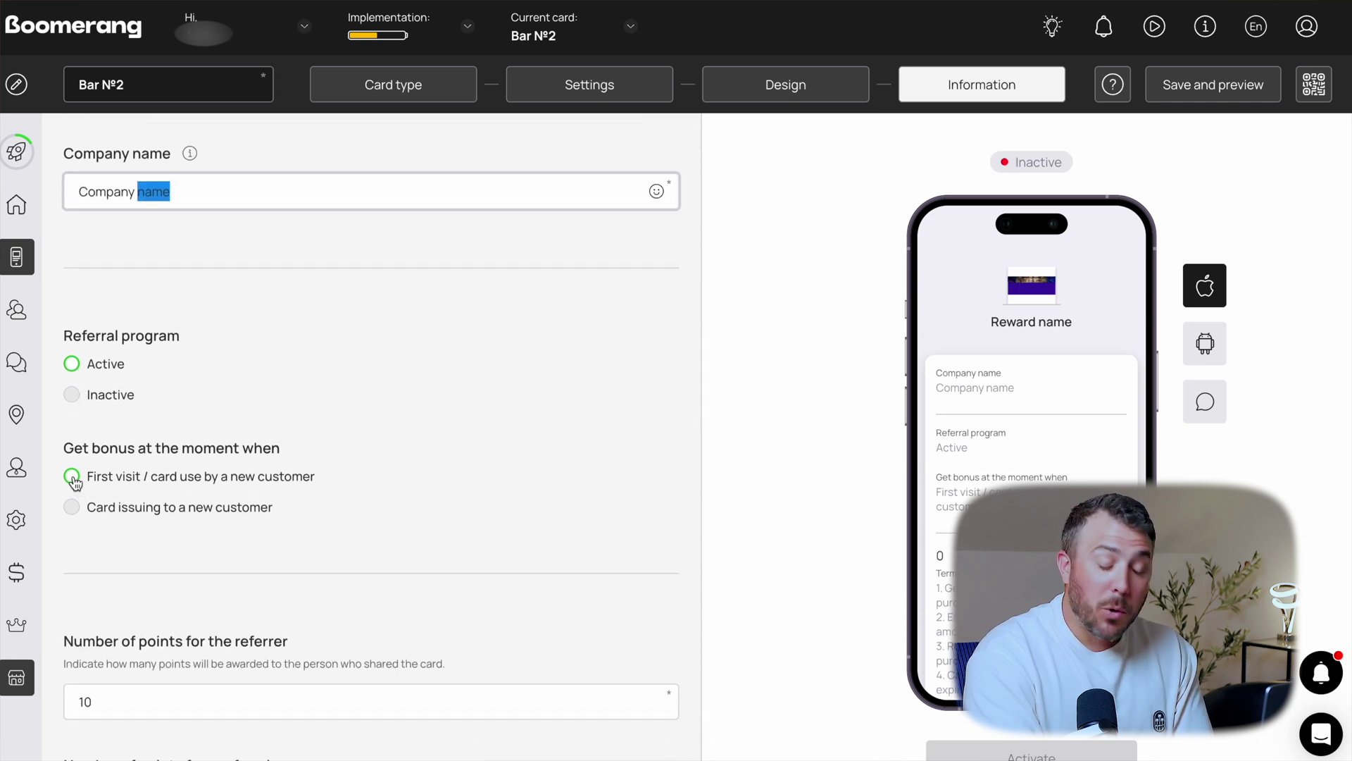
{"action": "left_click", "coordinate": [73, 478]}
{"action": "scroll", "coordinate": [325, 518], "scroll_direction": "down", "scroll_amount": 2}
{"action": "scroll", "coordinate": [325, 520], "scroll_direction": "down", "scroll_amount": 2}
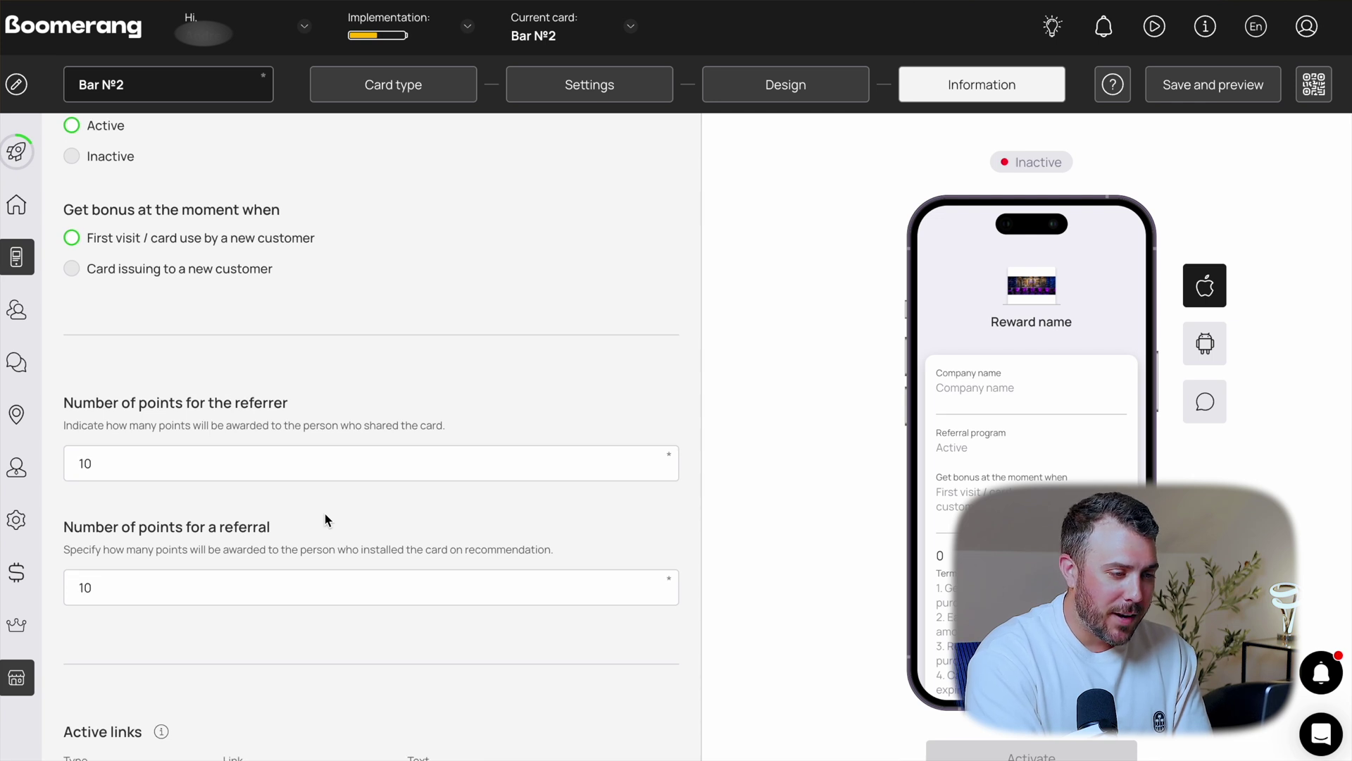
{"action": "scroll", "coordinate": [326, 519], "scroll_direction": "down", "scroll_amount": 1}
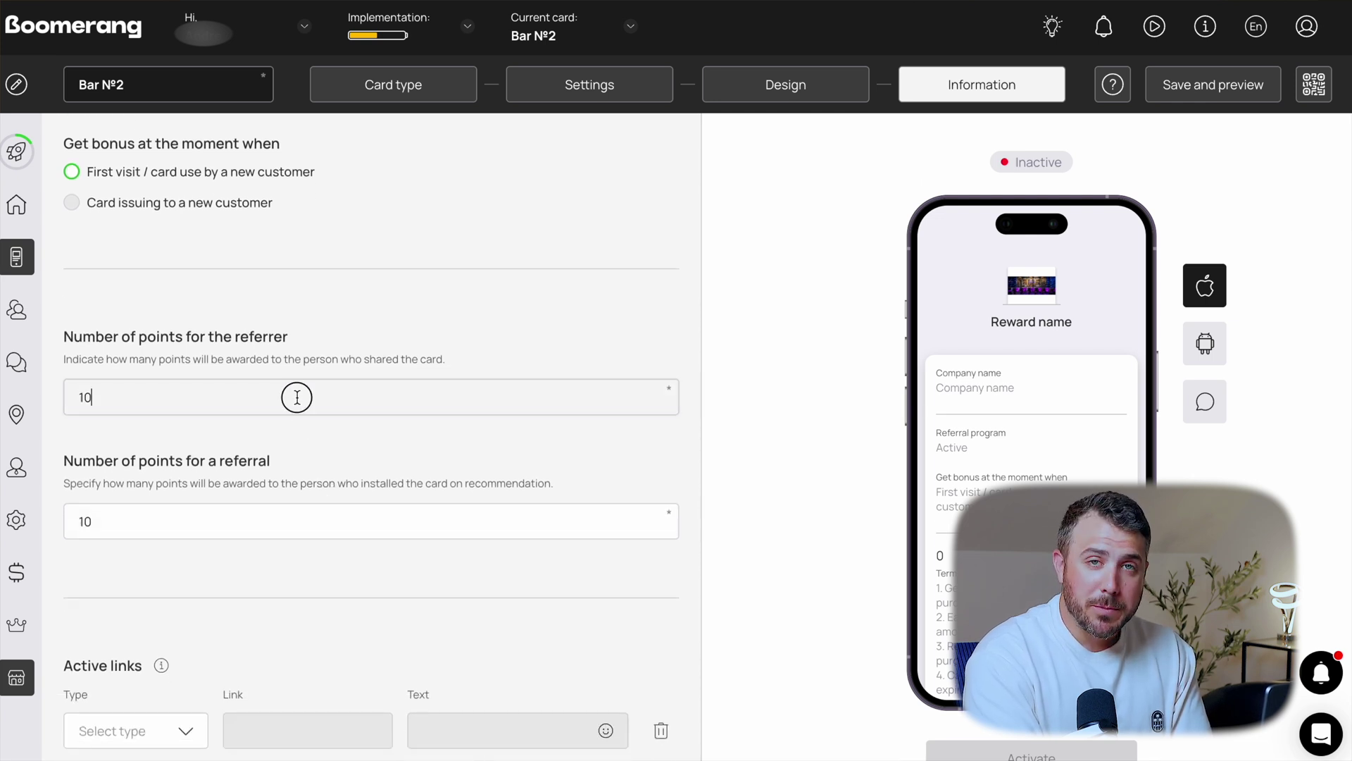
Set the card's active link type to URL
{"action": "left_click", "coordinate": [311, 513]}
{"action": "scroll", "coordinate": [303, 493], "scroll_direction": "down", "scroll_amount": 5}
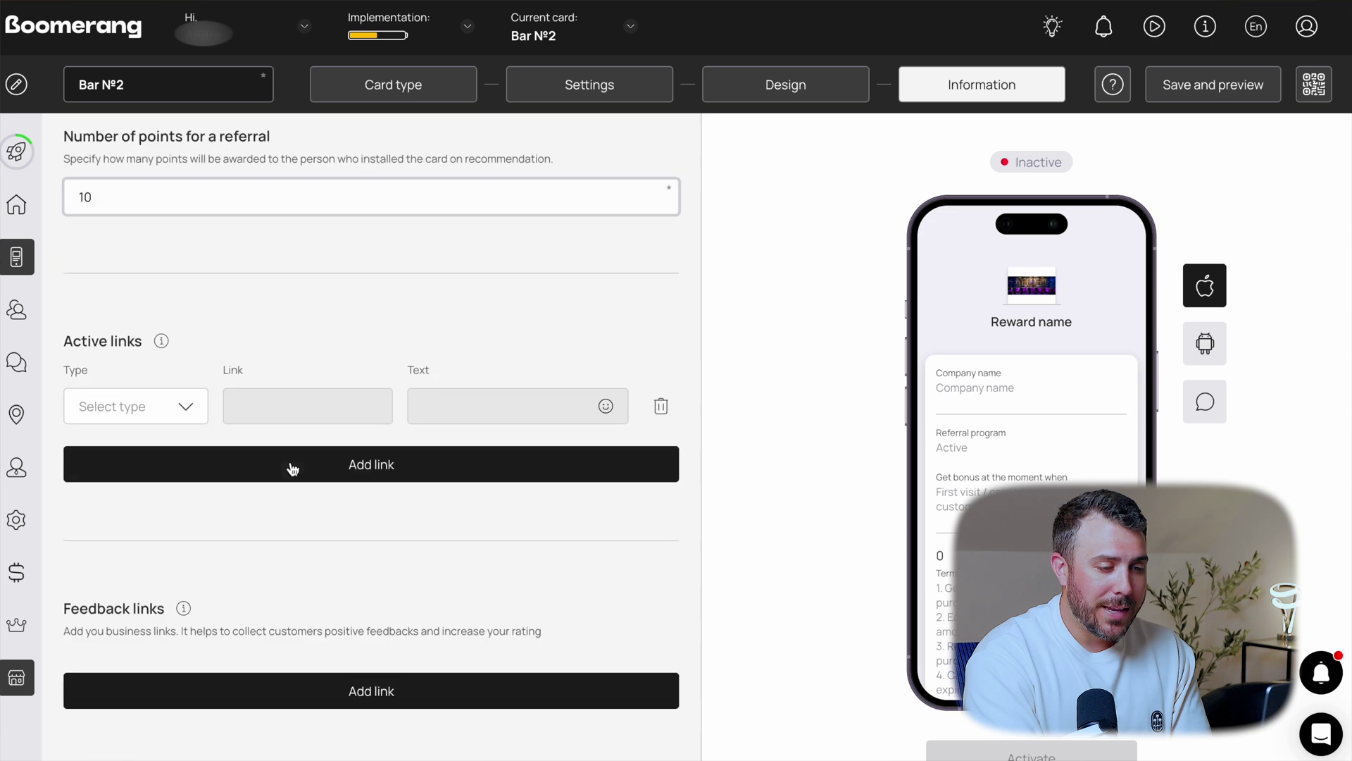
{"action": "left_click", "coordinate": [176, 412]}
{"action": "left_click", "coordinate": [172, 441]}
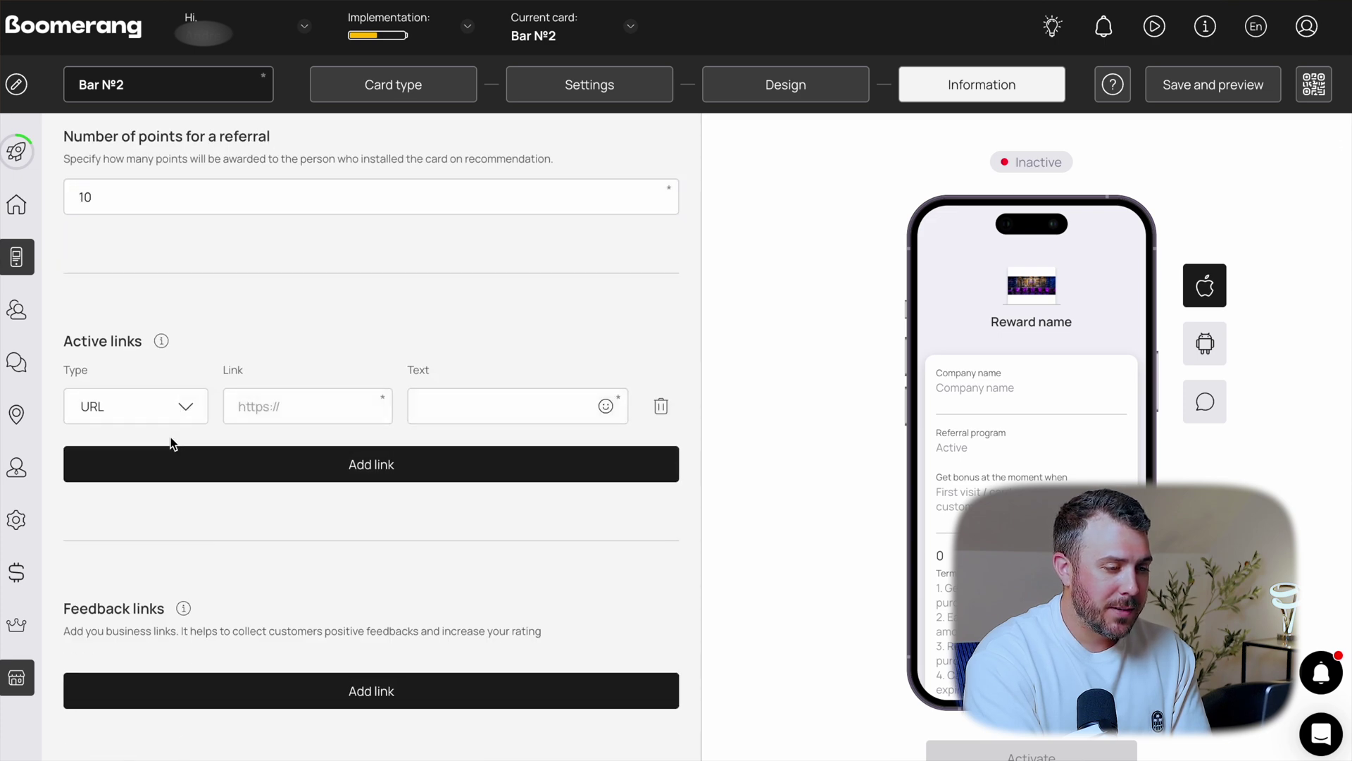
{"action": "scroll", "coordinate": [691, 405], "scroll_direction": "down", "scroll_amount": 10}
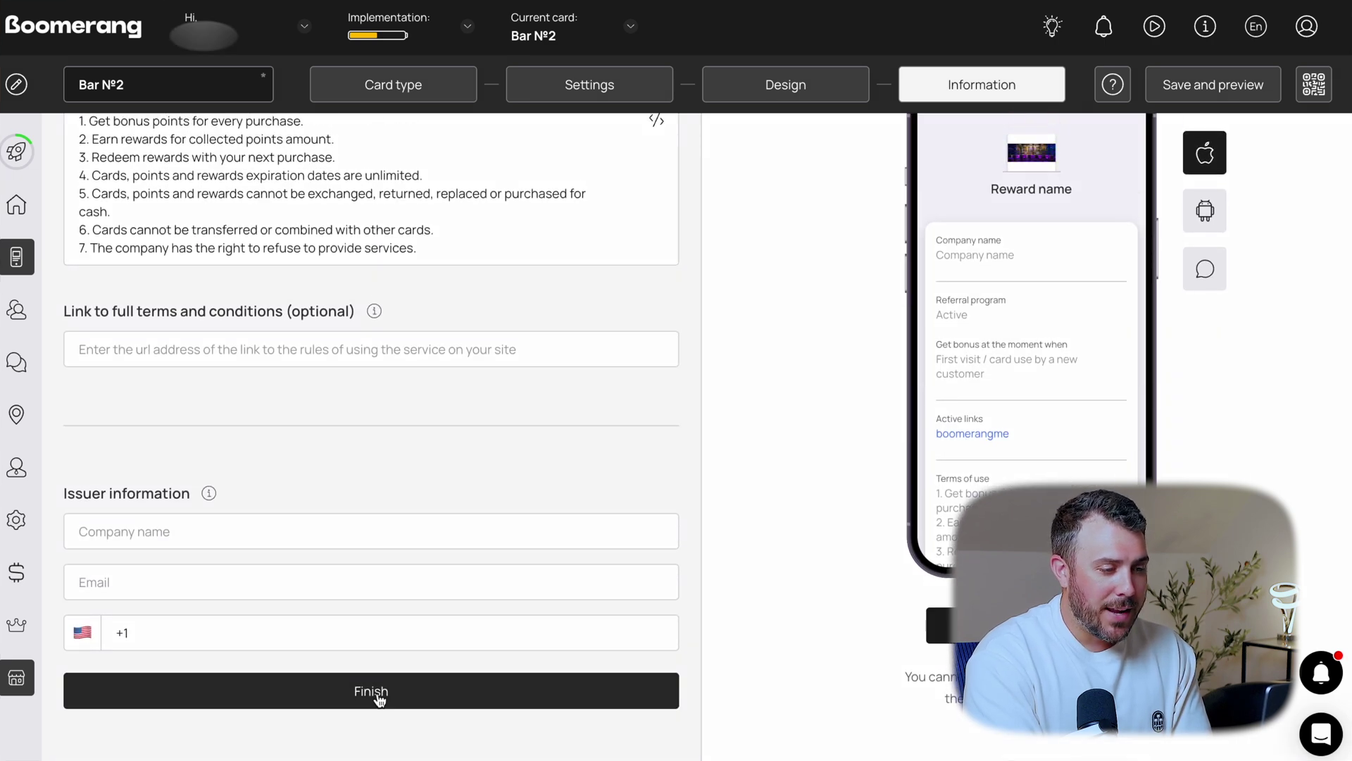
Finish the setup and activate the Bar №2 card, confirming the activation
{"action": "left_click", "coordinate": [379, 696]}
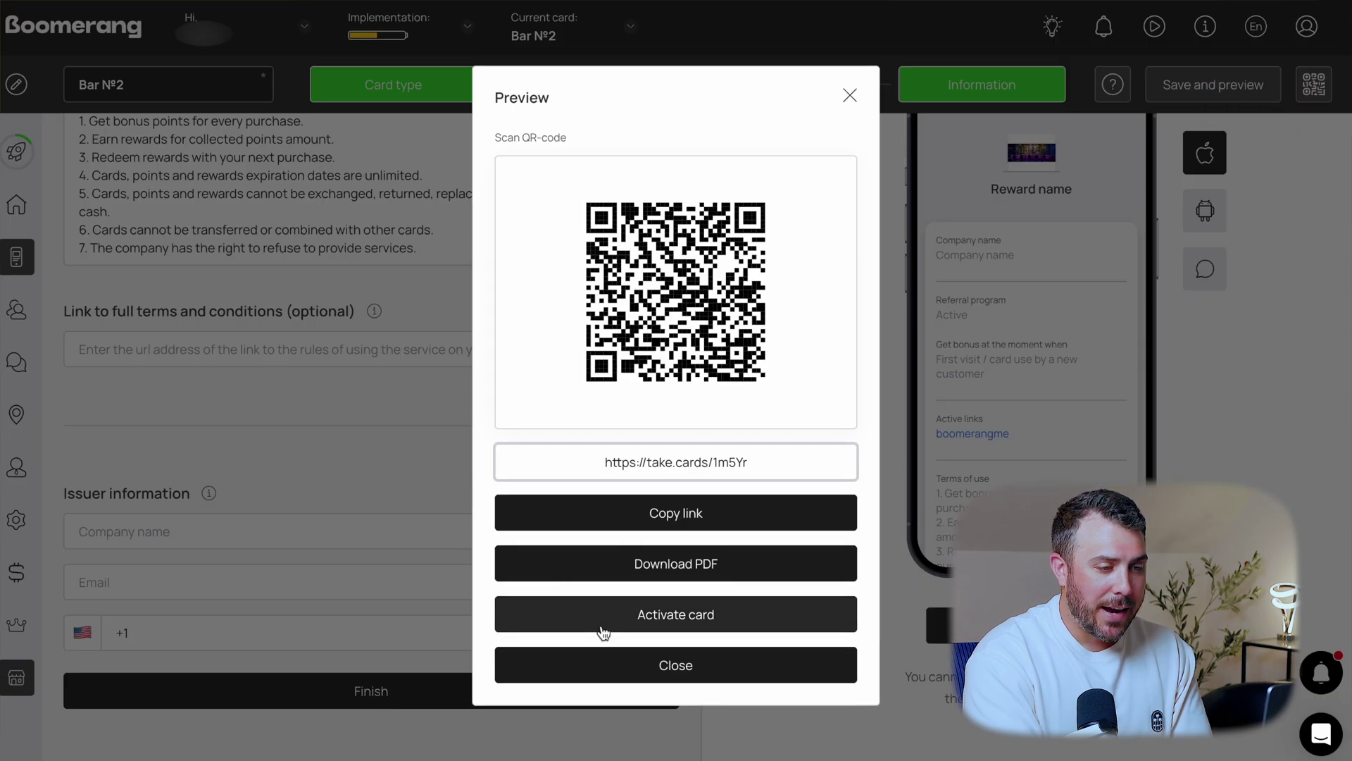
{"action": "left_click", "coordinate": [603, 631]}
{"action": "left_click", "coordinate": [507, 547]}
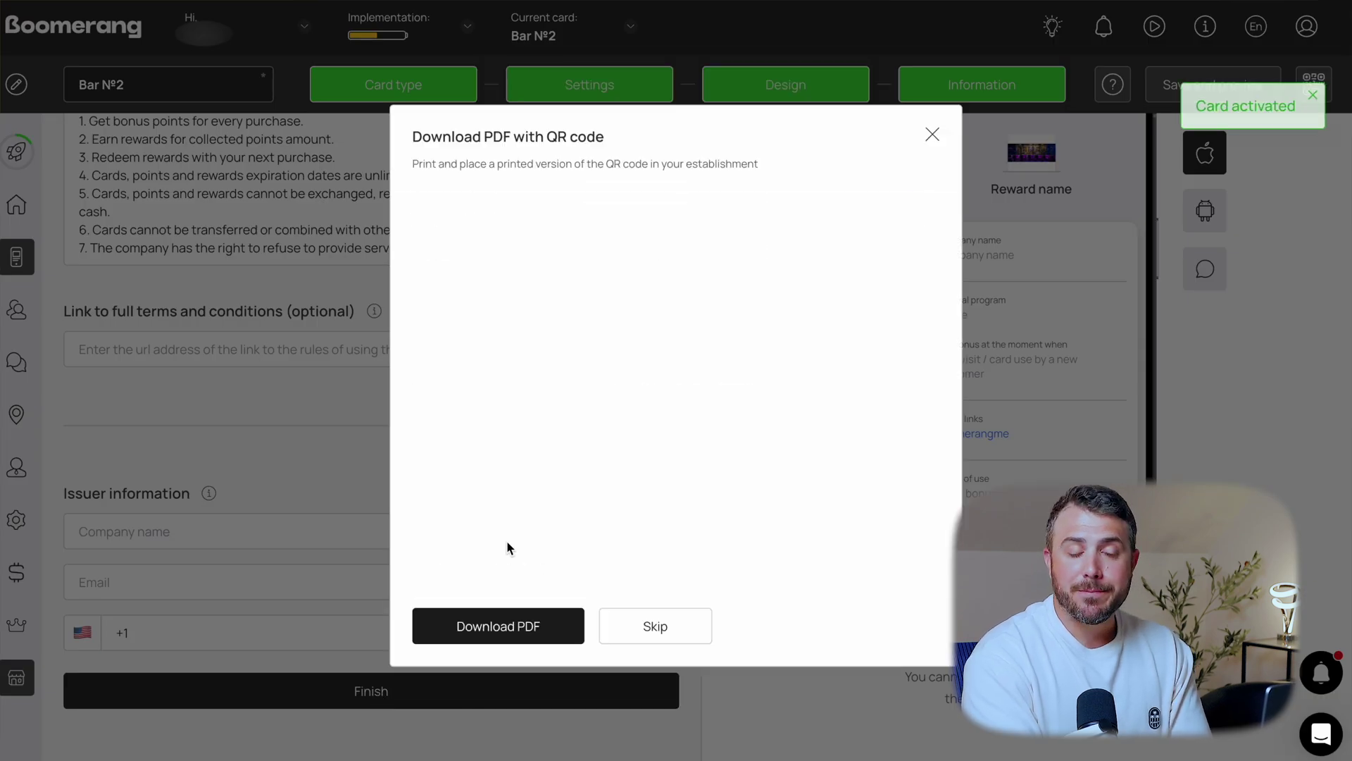